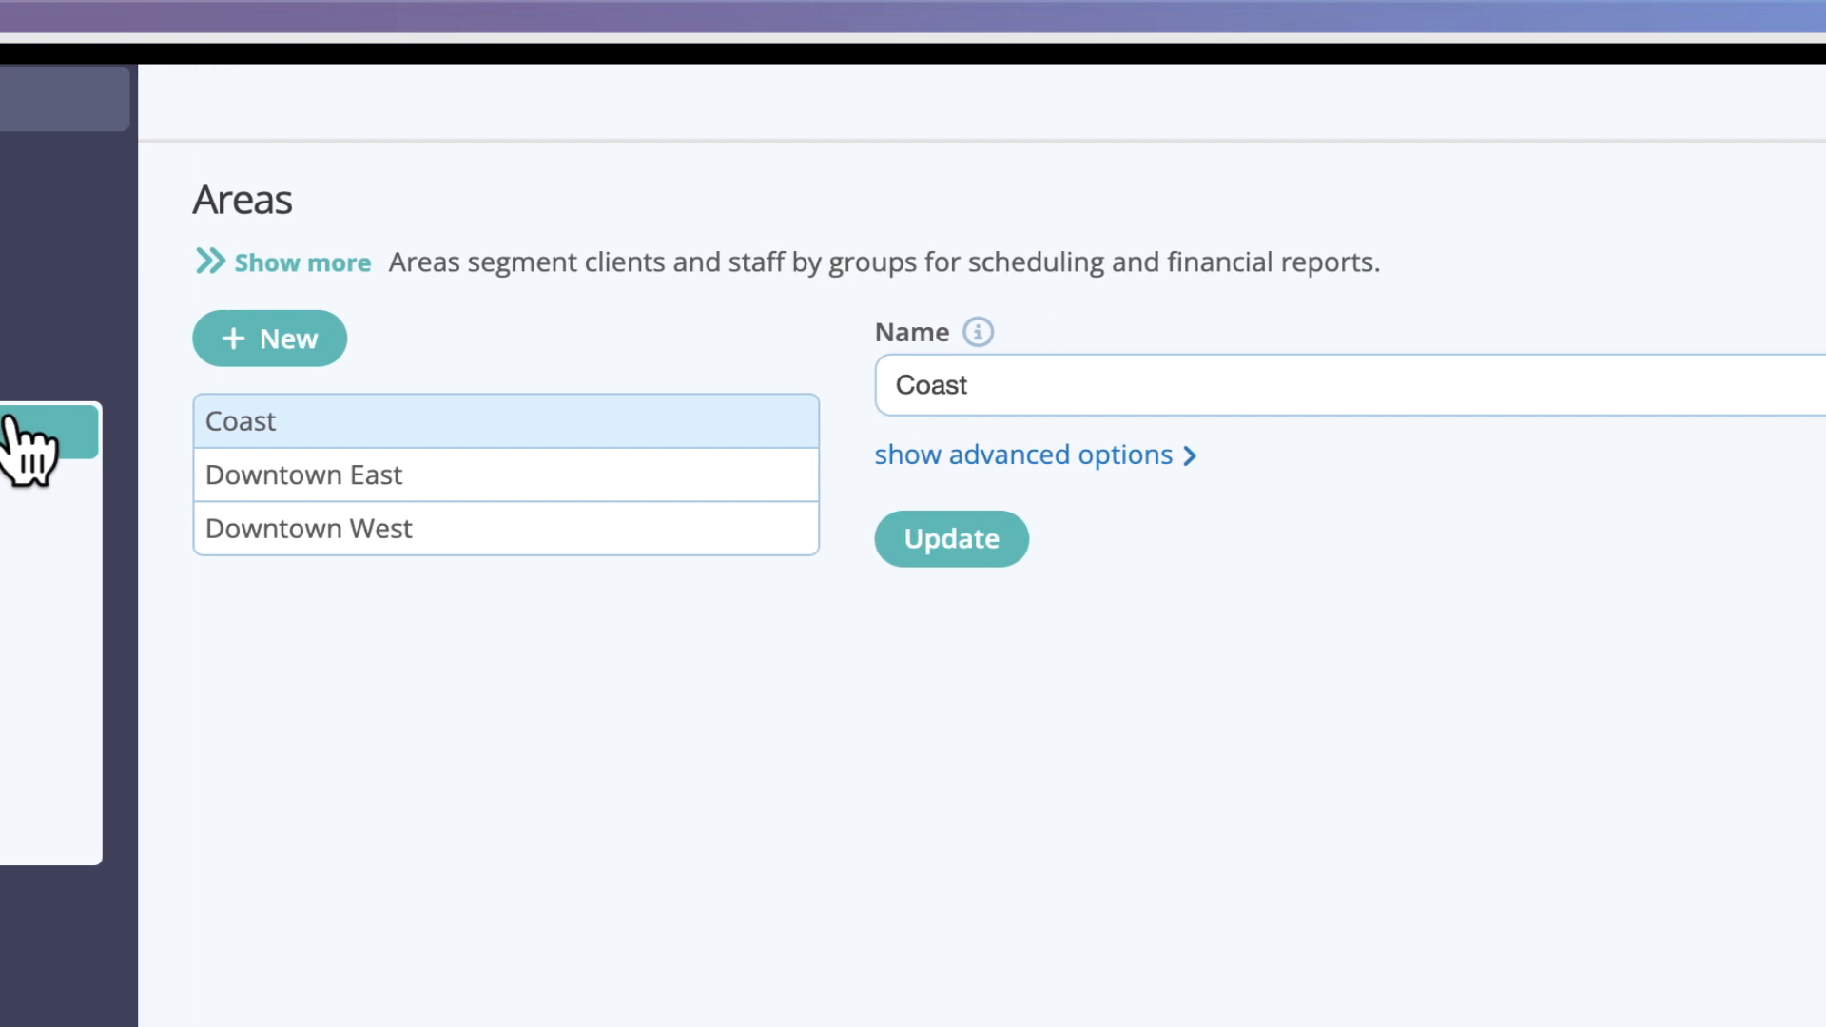
Create a new area named Central in the Areas list.
{"action": "left_click", "coordinate": [310, 347]}
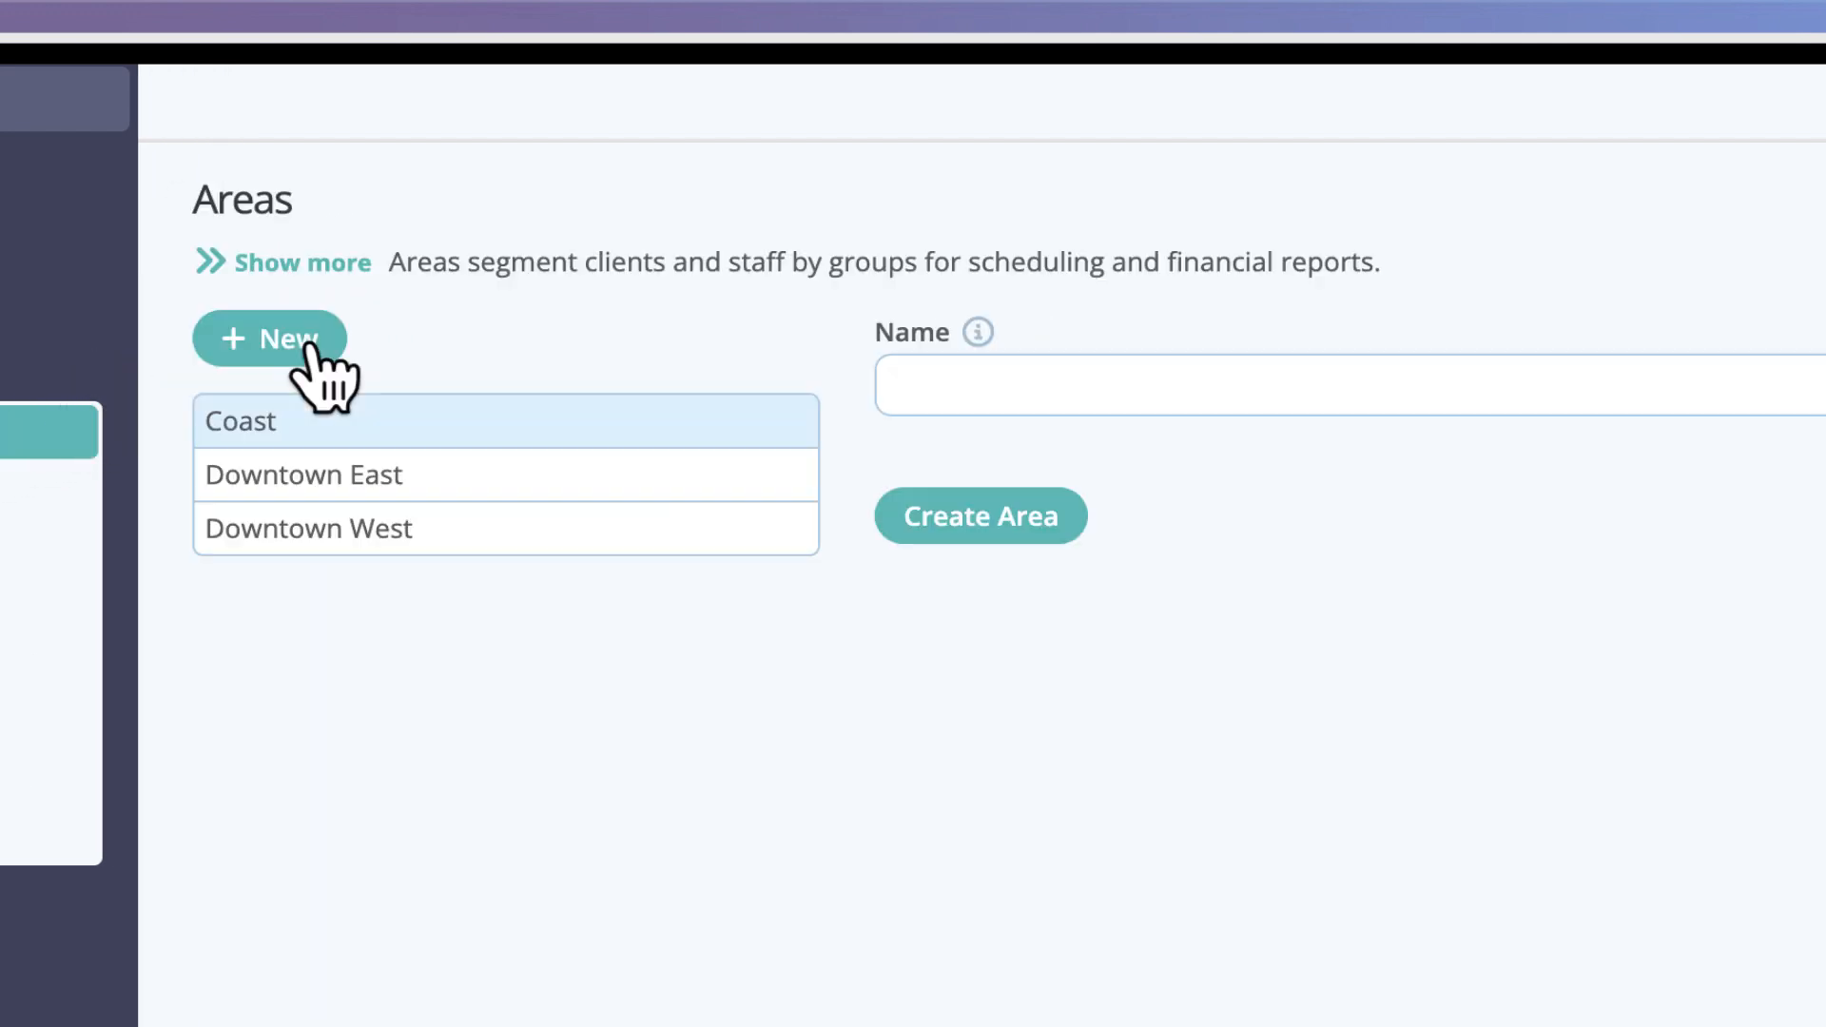
{"action": "left_click", "coordinate": [1020, 366]}
{"action": "type", "text": "Ce"}
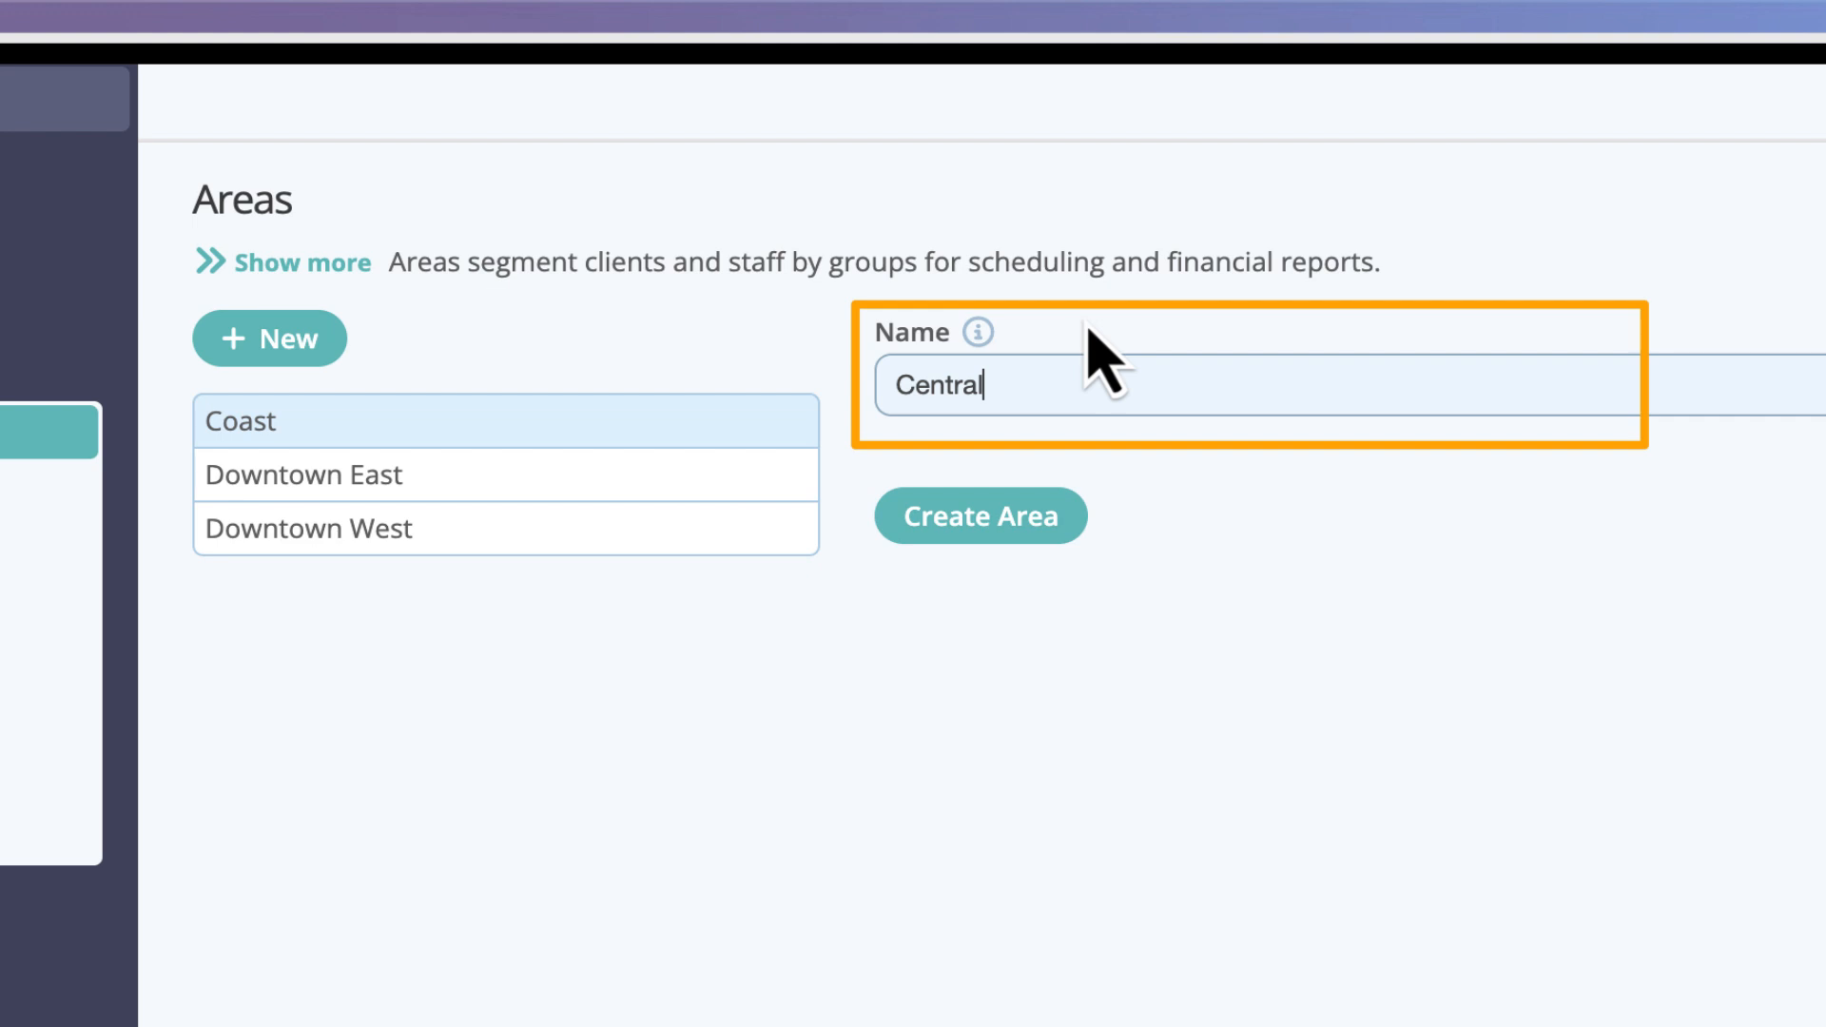
{"action": "type", "text": "ntral"}
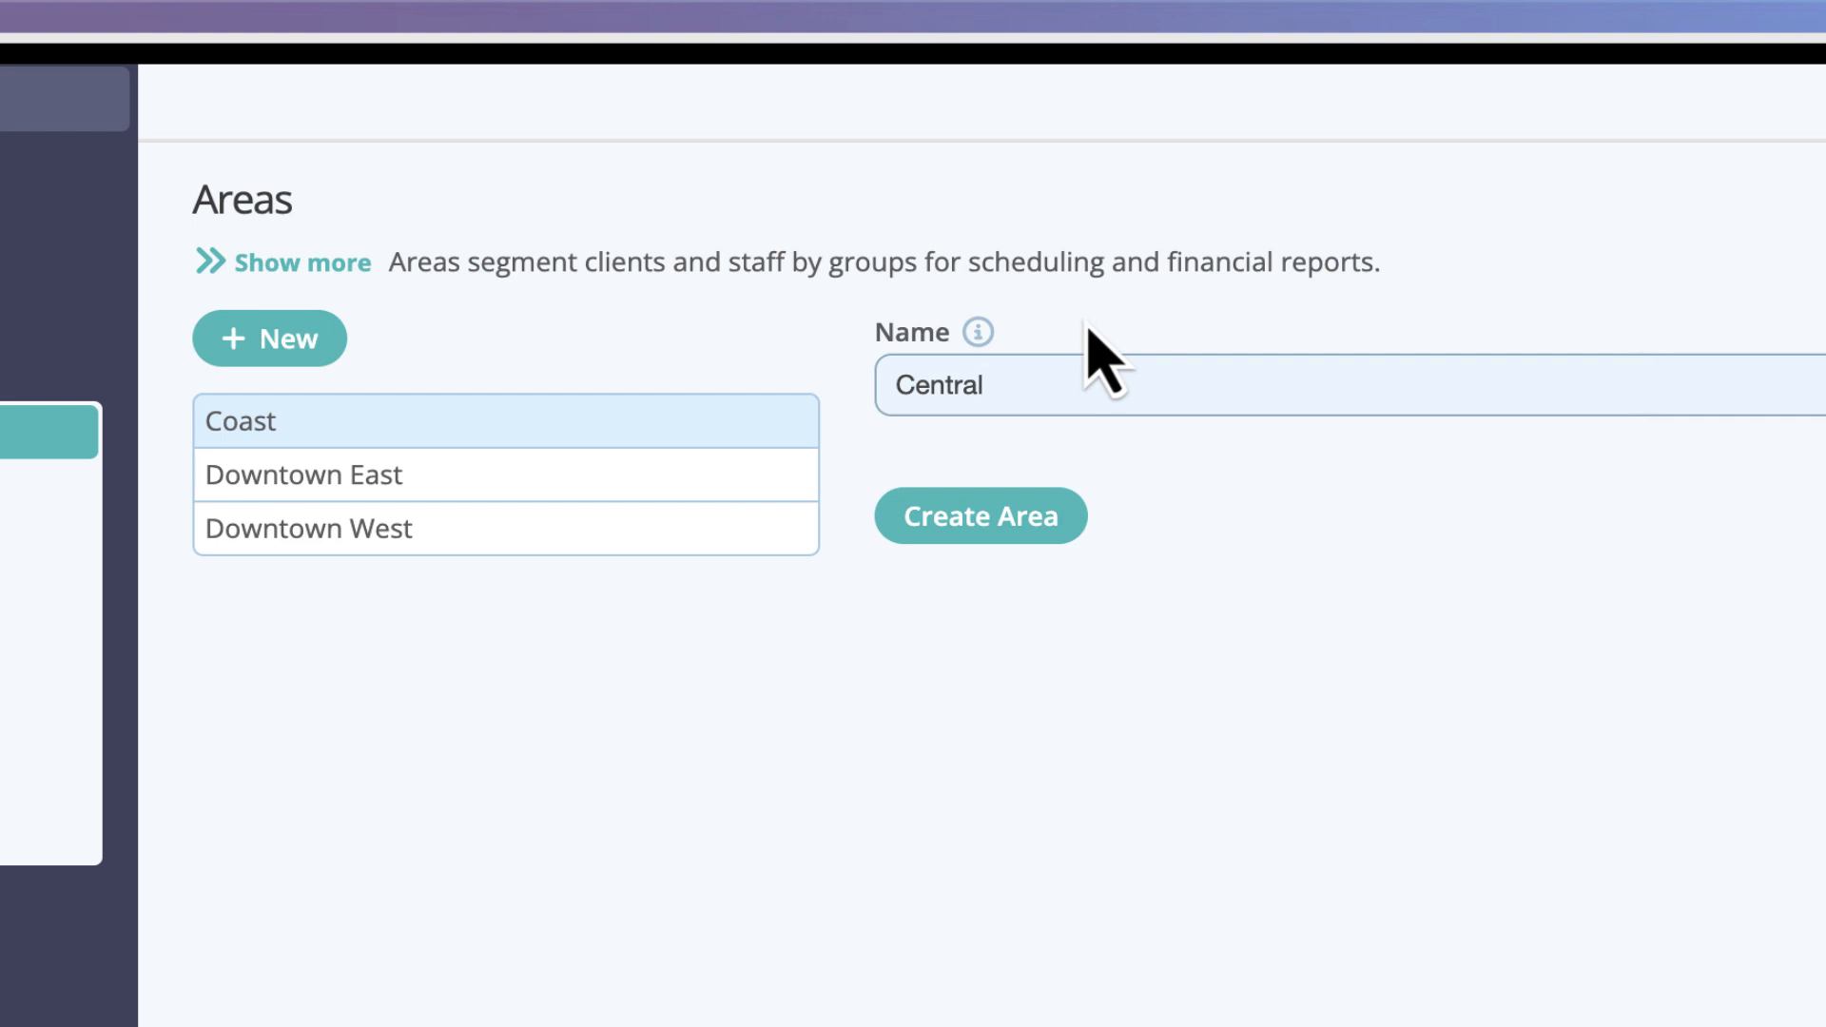
{"action": "left_click", "coordinate": [1041, 530]}
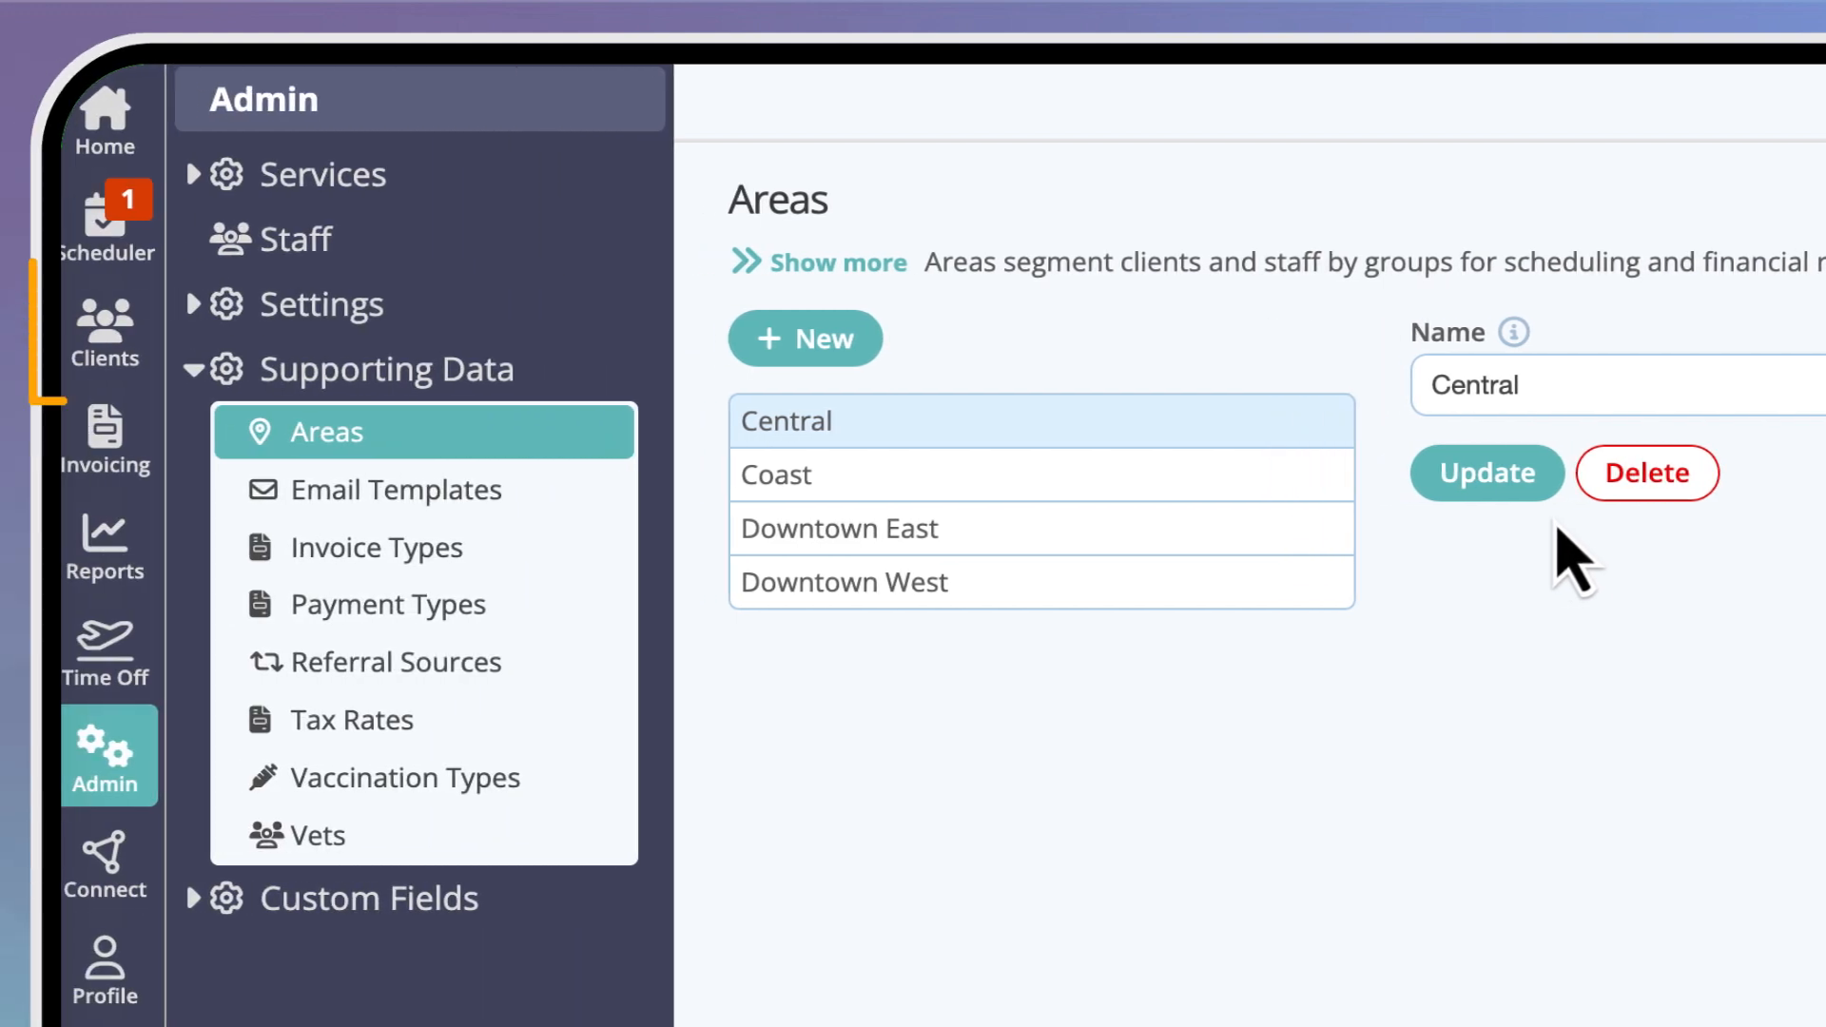
Set the area to Central in the admin settings of the first client in the client list and save the update.
{"action": "left_click", "coordinate": [120, 338]}
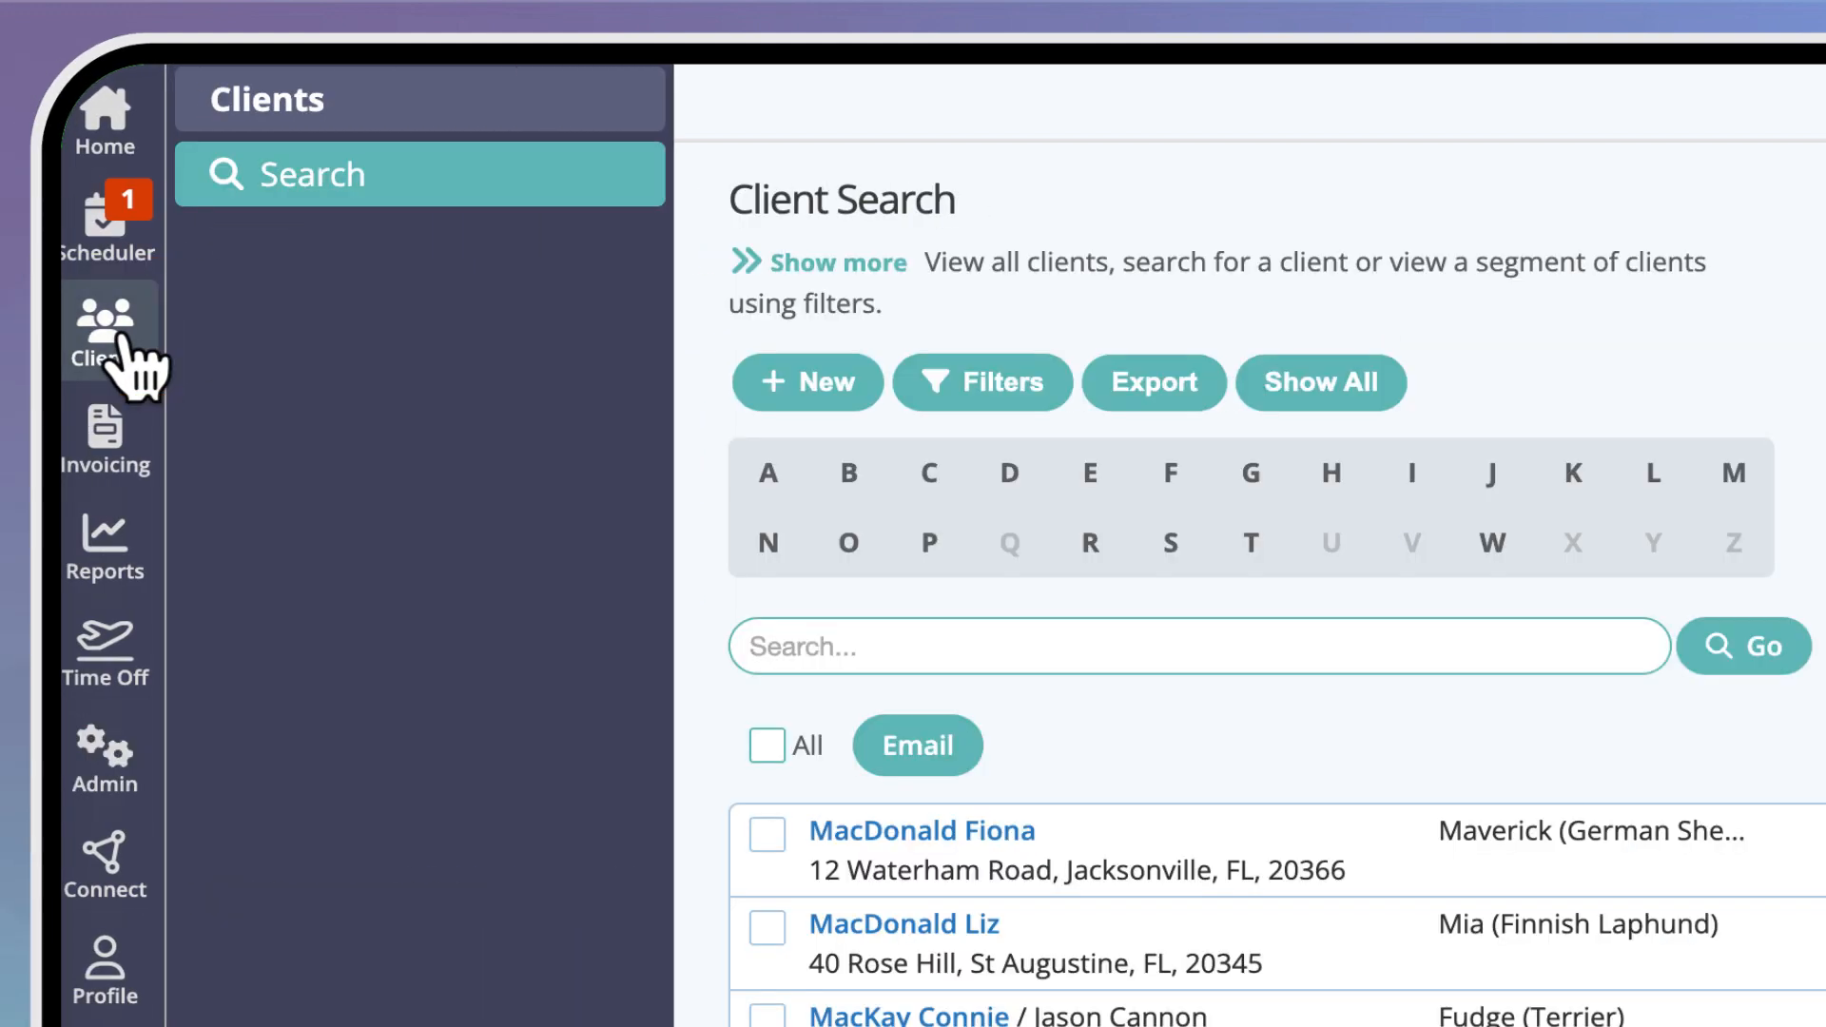
{"action": "left_click", "coordinate": [1015, 833]}
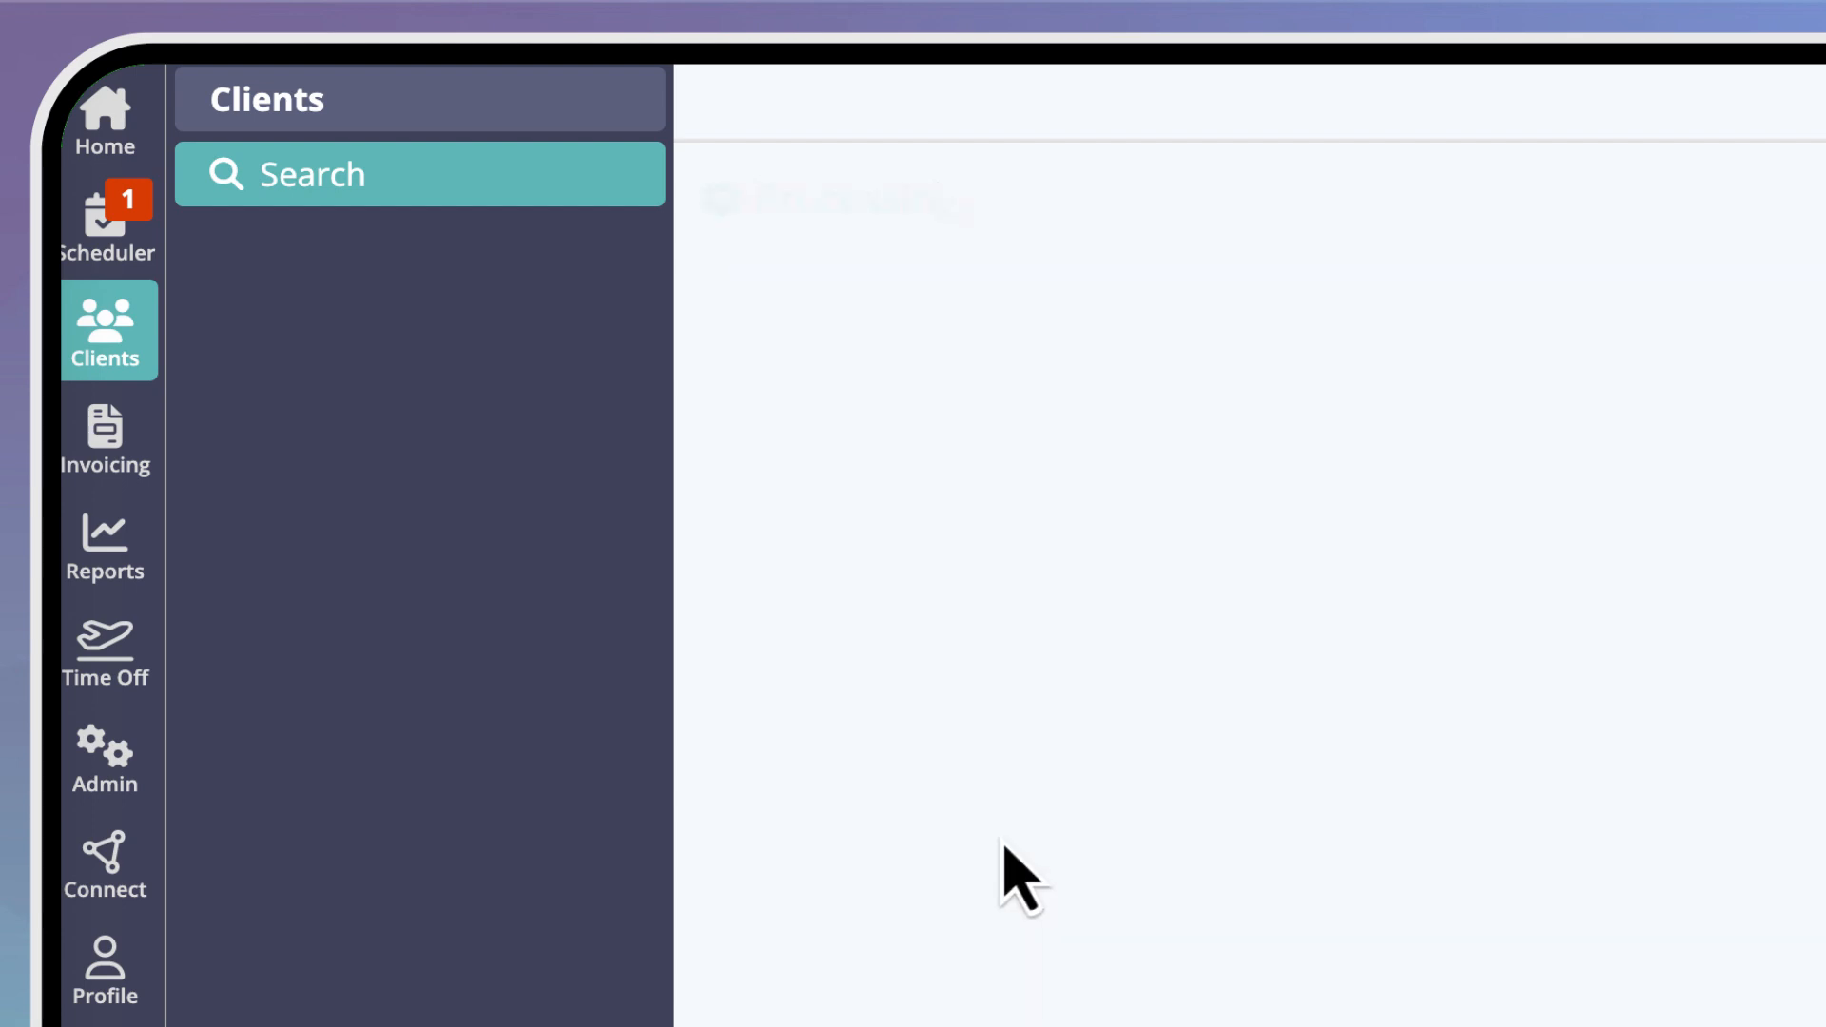
{"action": "left_click", "coordinate": [447, 369]}
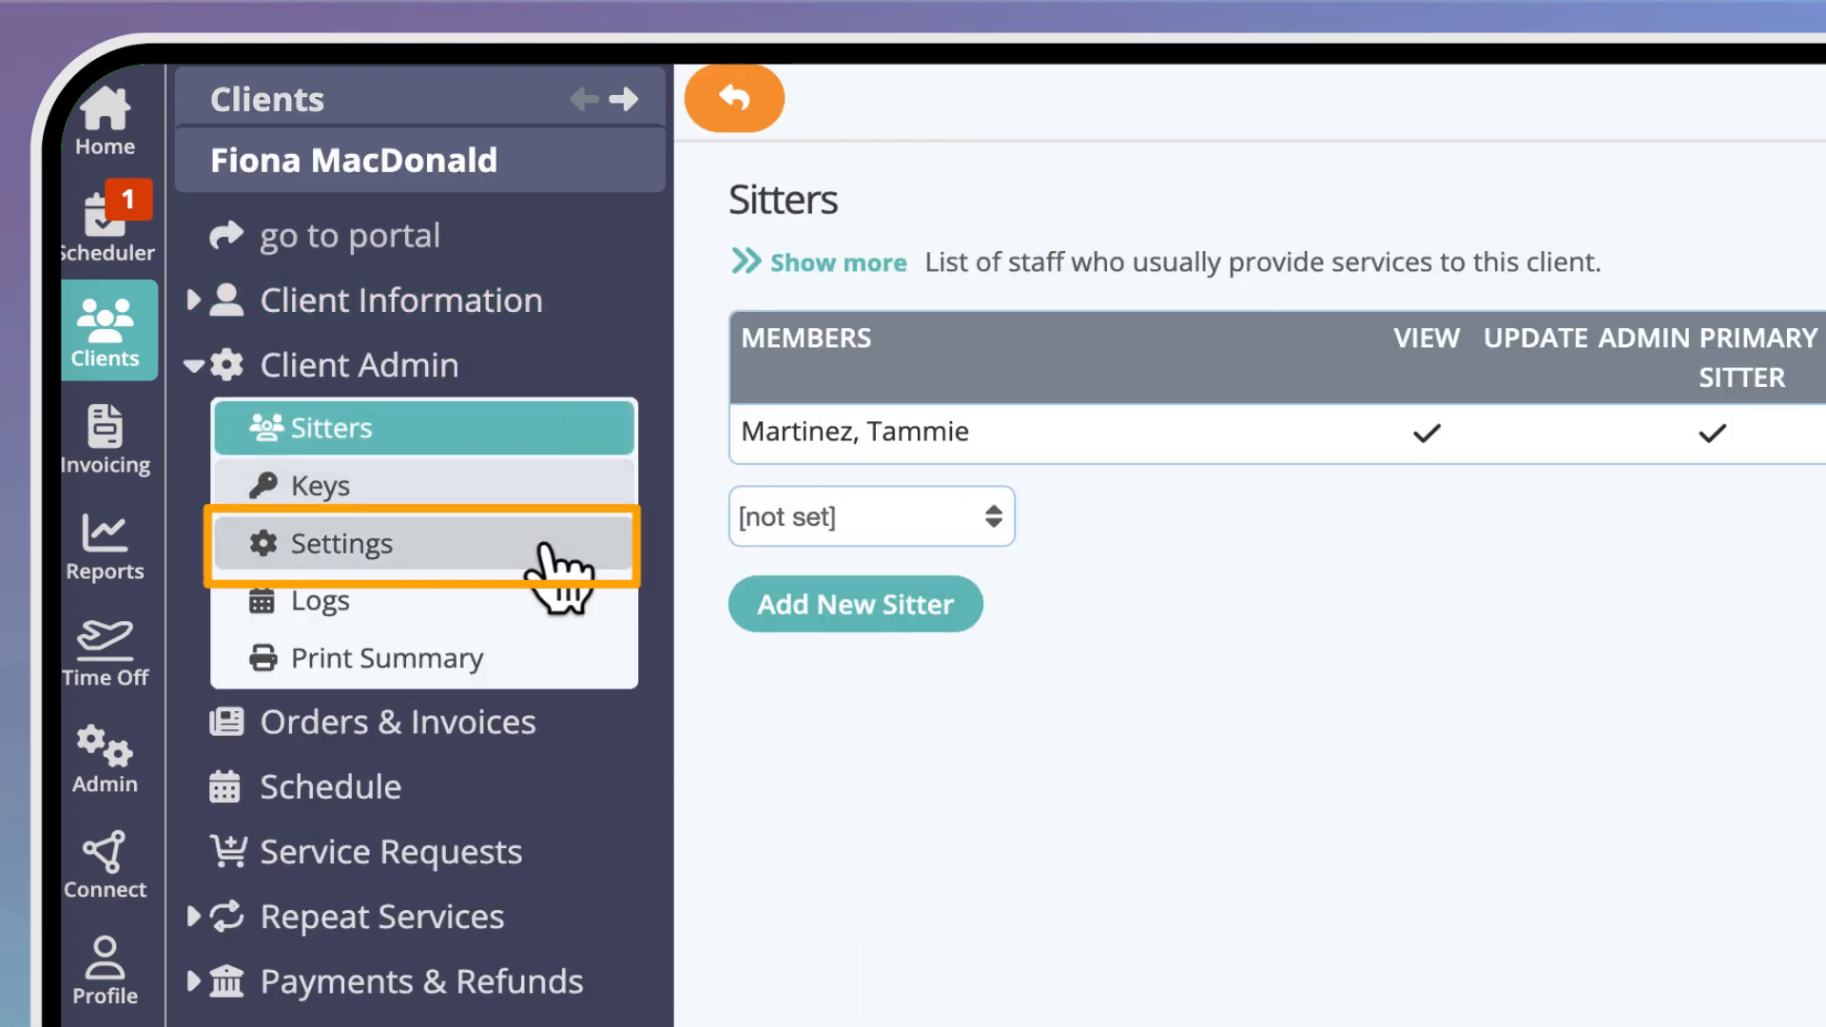
{"action": "left_click", "coordinate": [545, 547]}
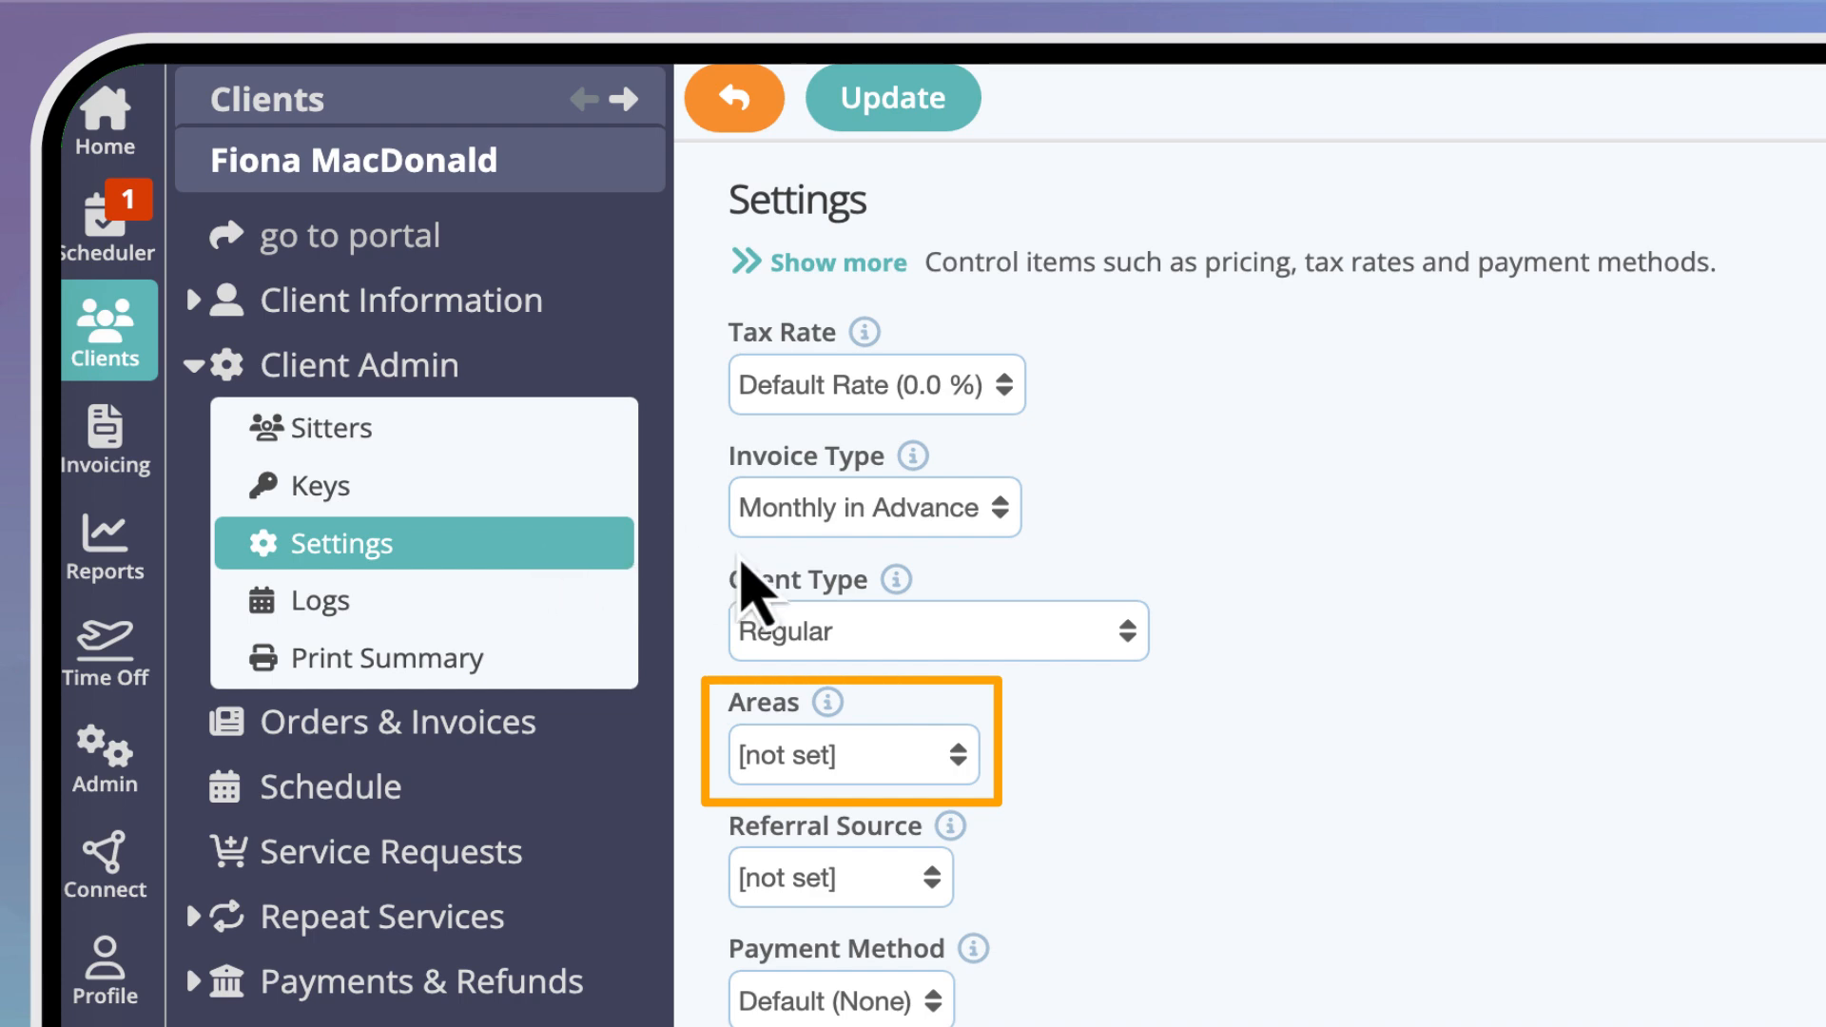
{"action": "left_click", "coordinate": [947, 756]}
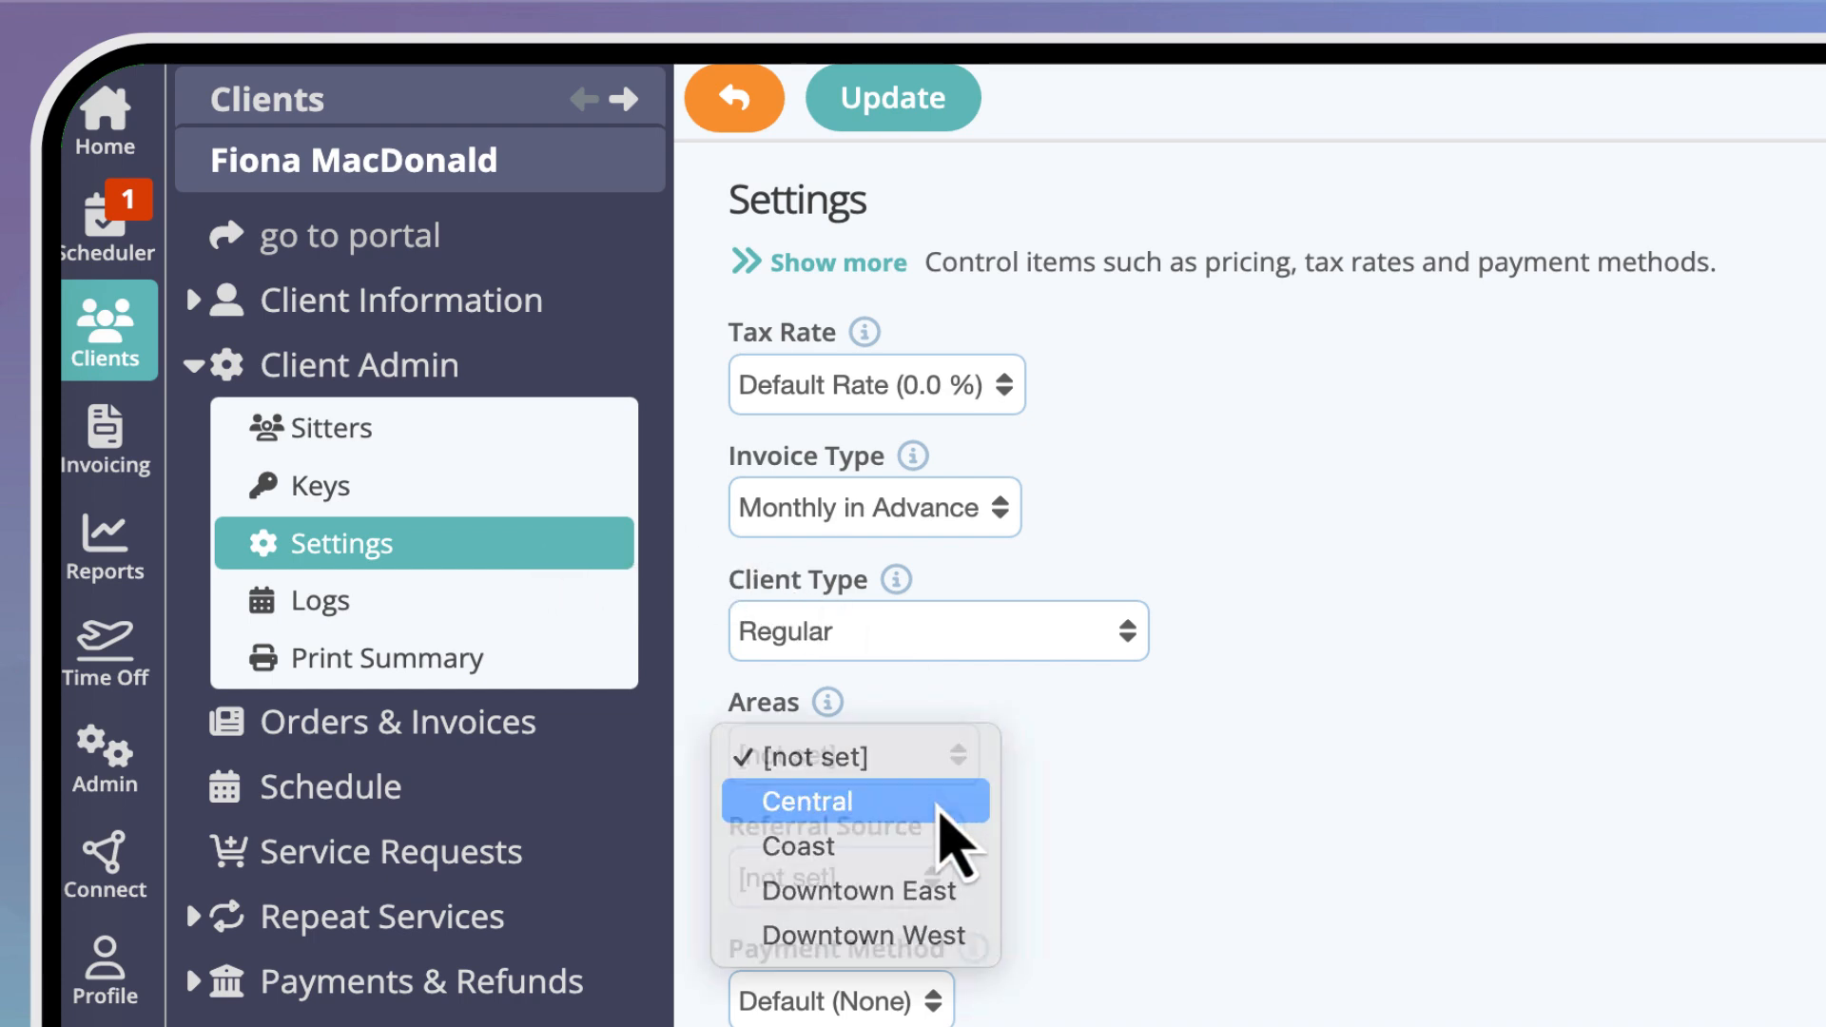
{"action": "left_click", "coordinate": [940, 808]}
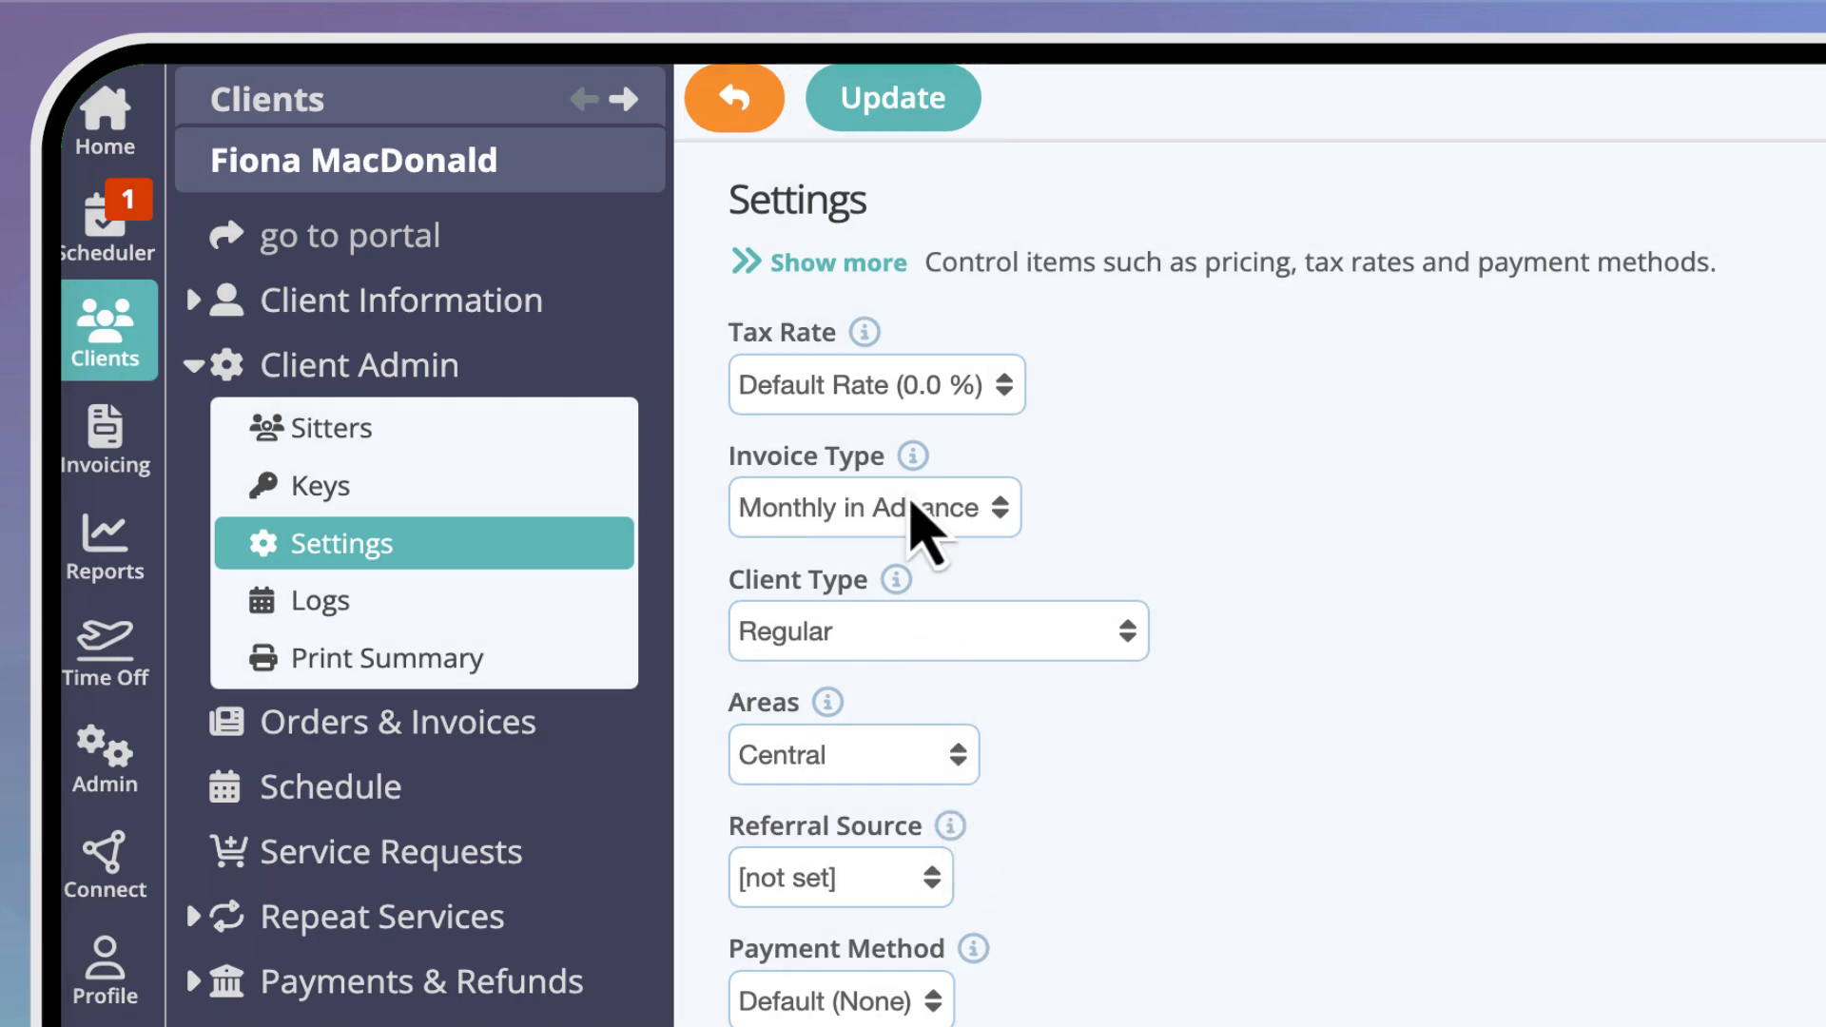
{"action": "left_click", "coordinate": [891, 119]}
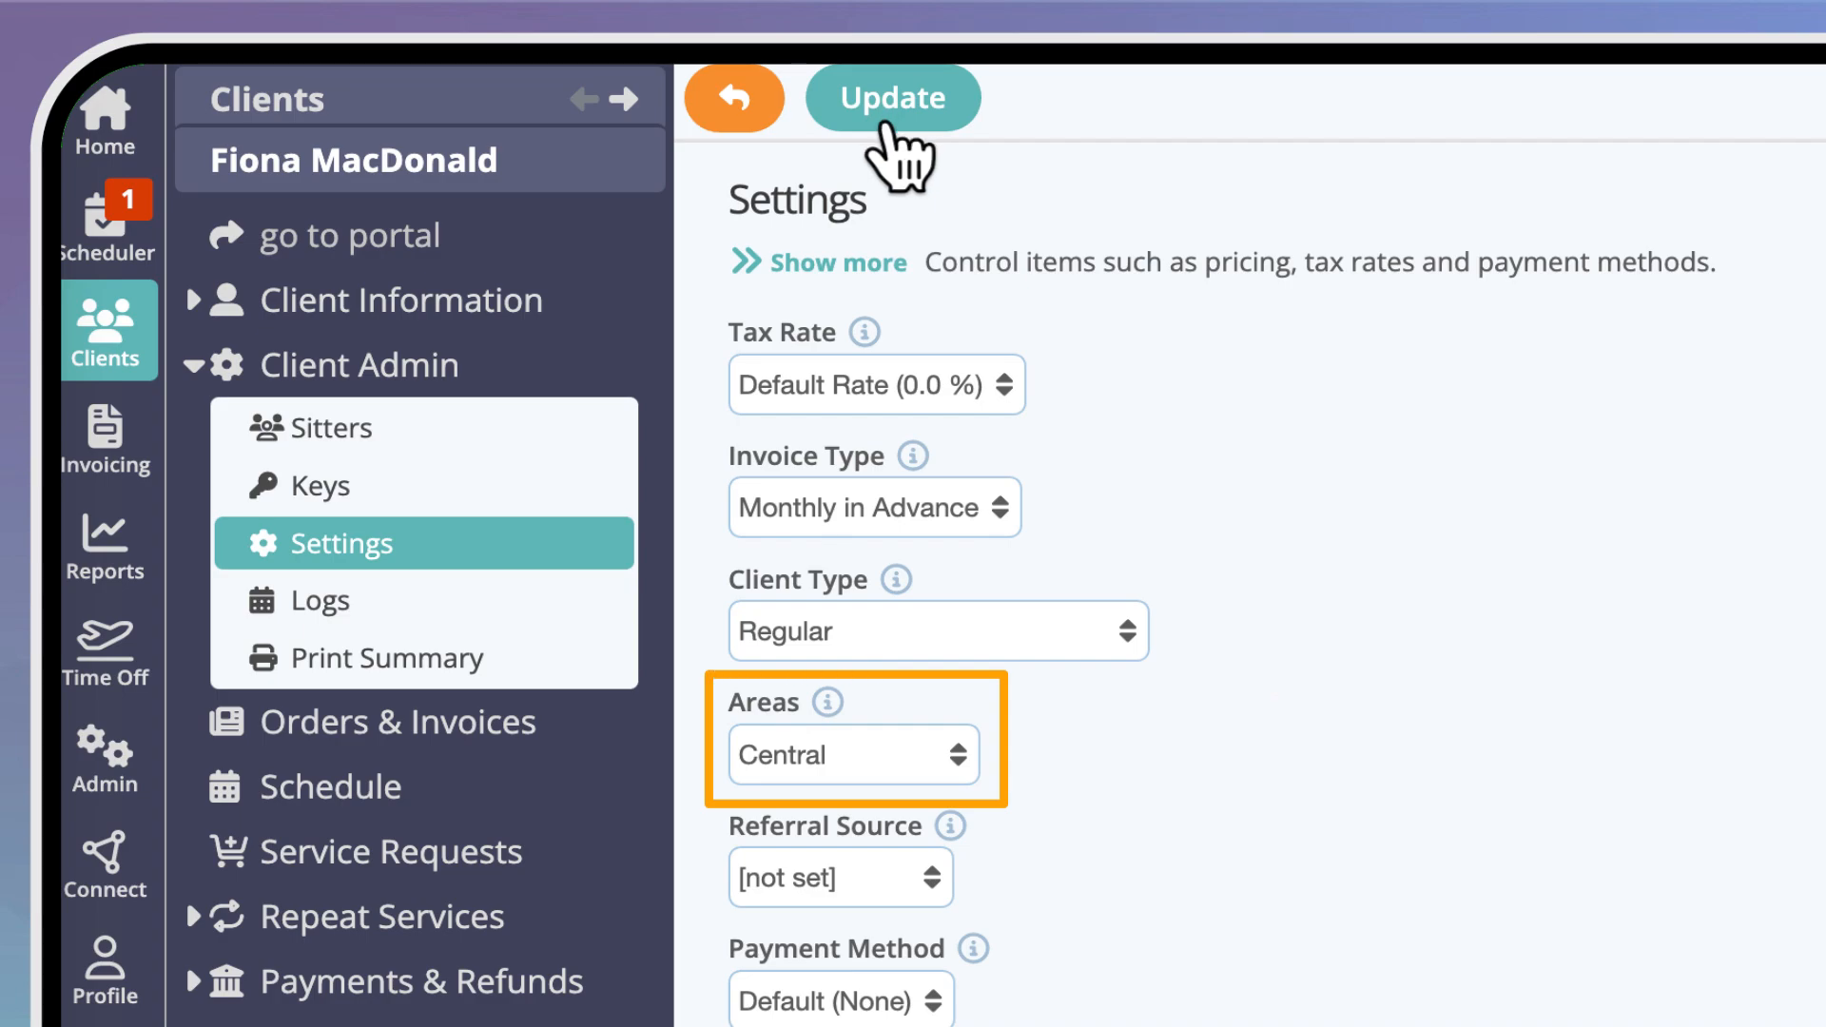
Filter the client search list to clients in the Coast area and reload it.
{"action": "left_click", "coordinate": [129, 354]}
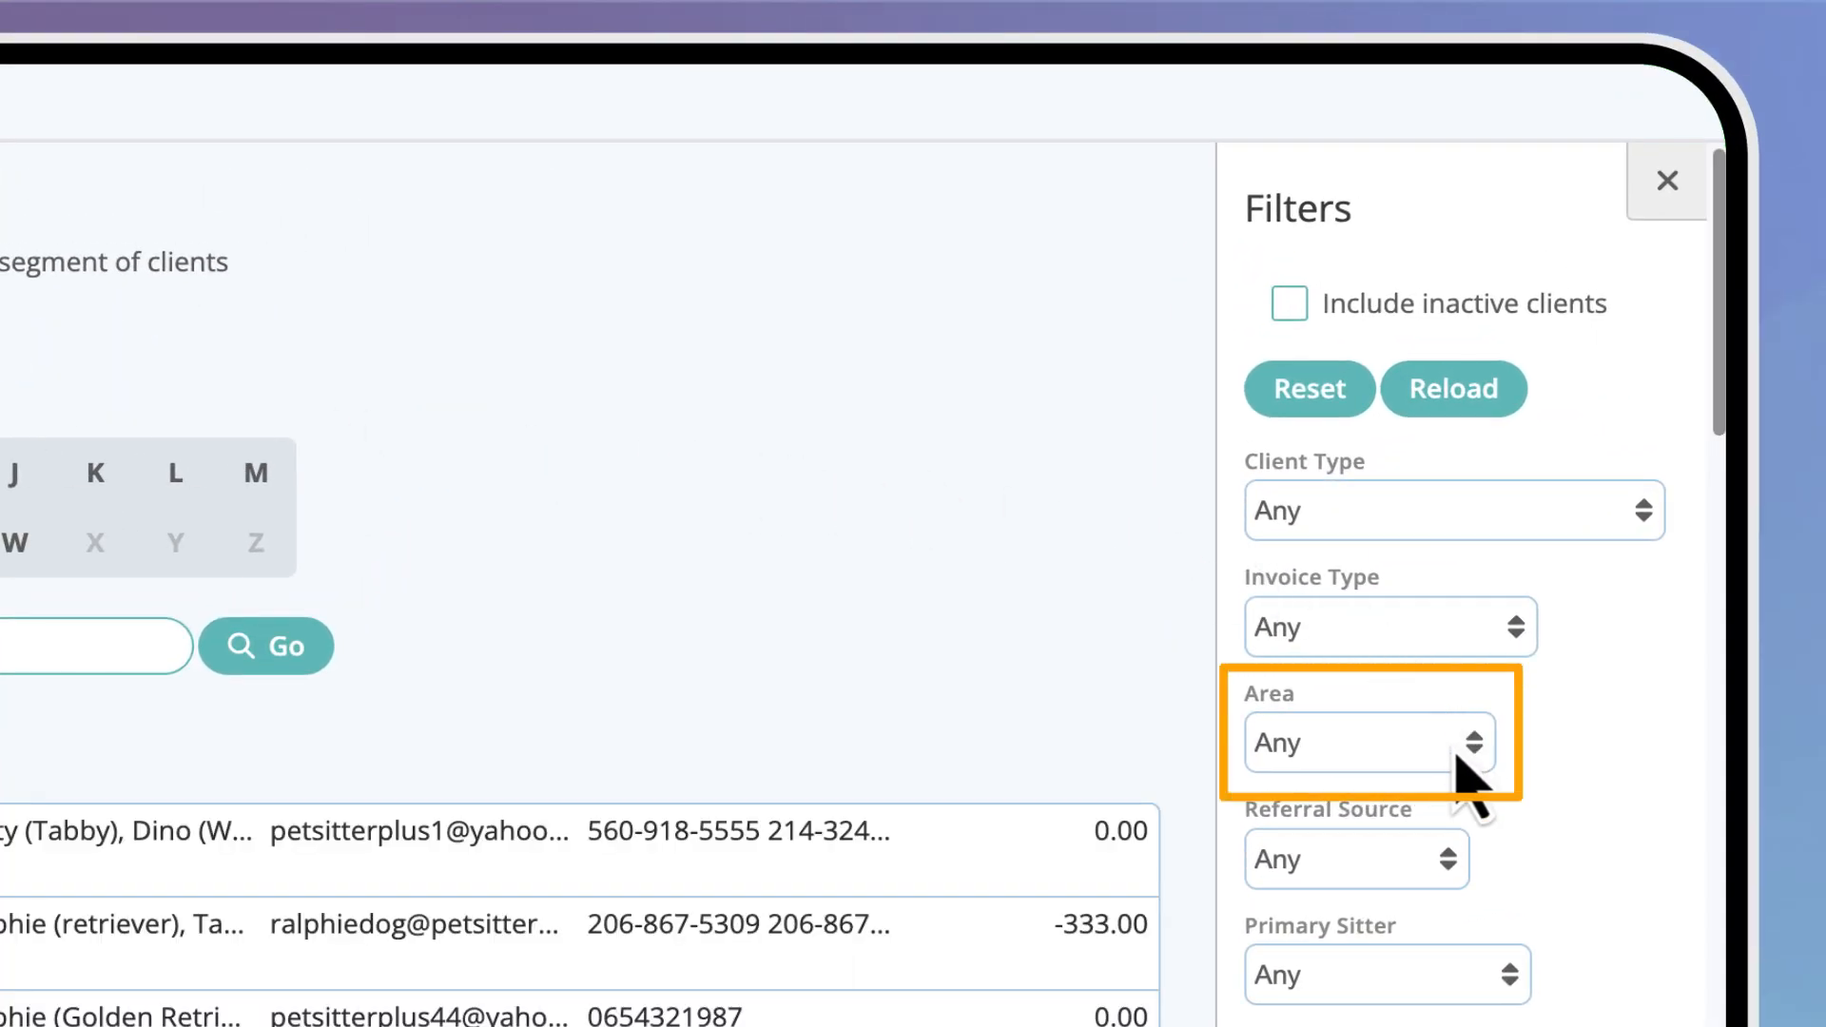
{"action": "left_click", "coordinate": [1454, 749]}
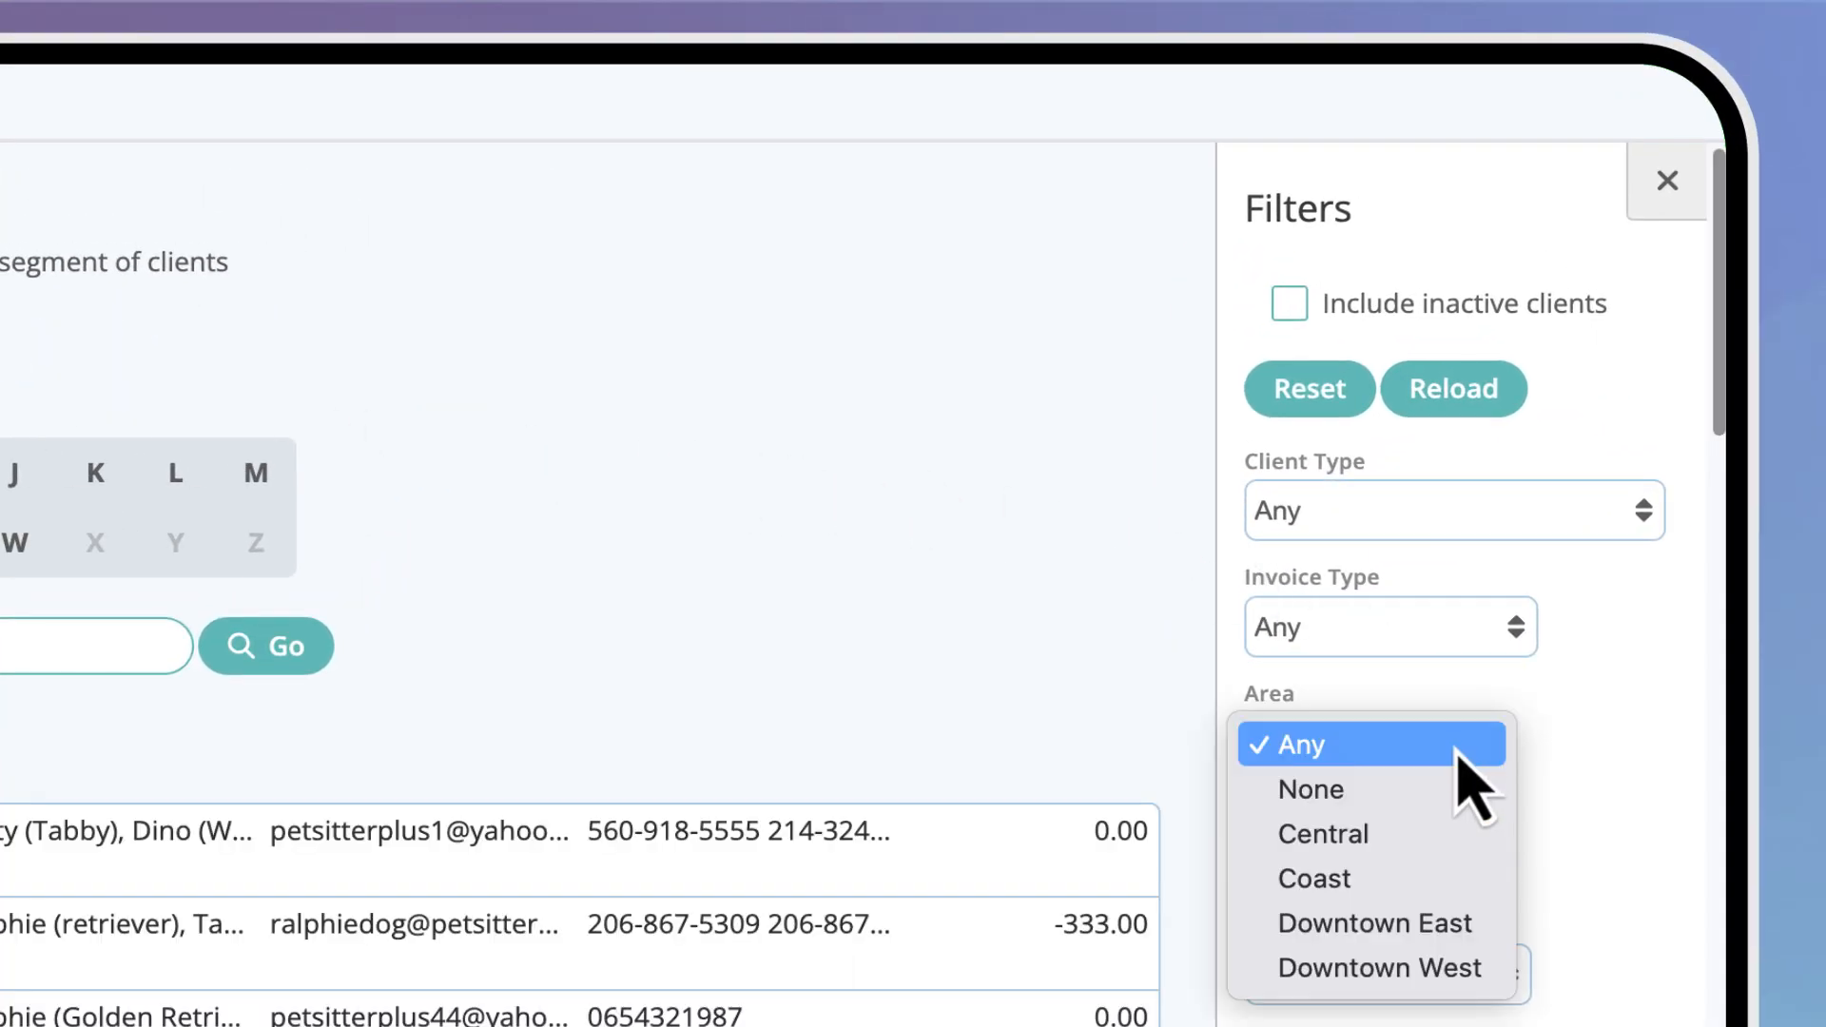
{"action": "left_click", "coordinate": [1450, 878]}
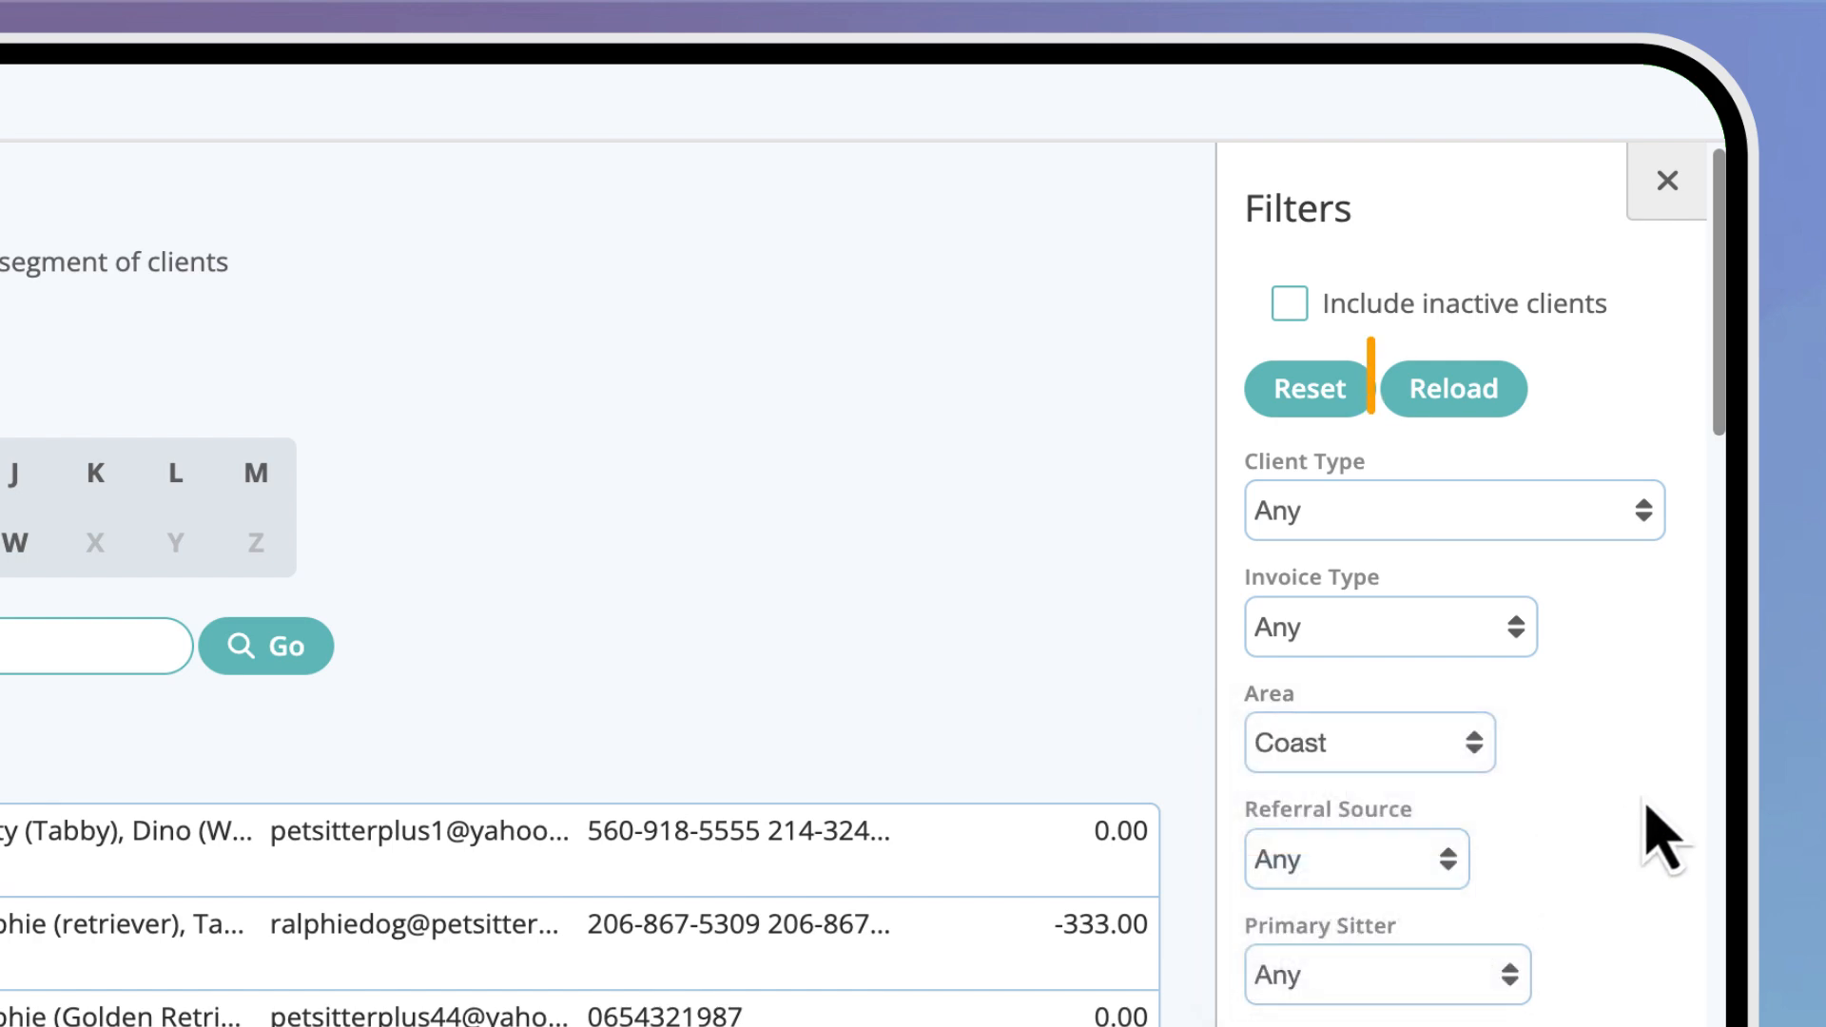
{"action": "left_click", "coordinate": [1485, 392]}
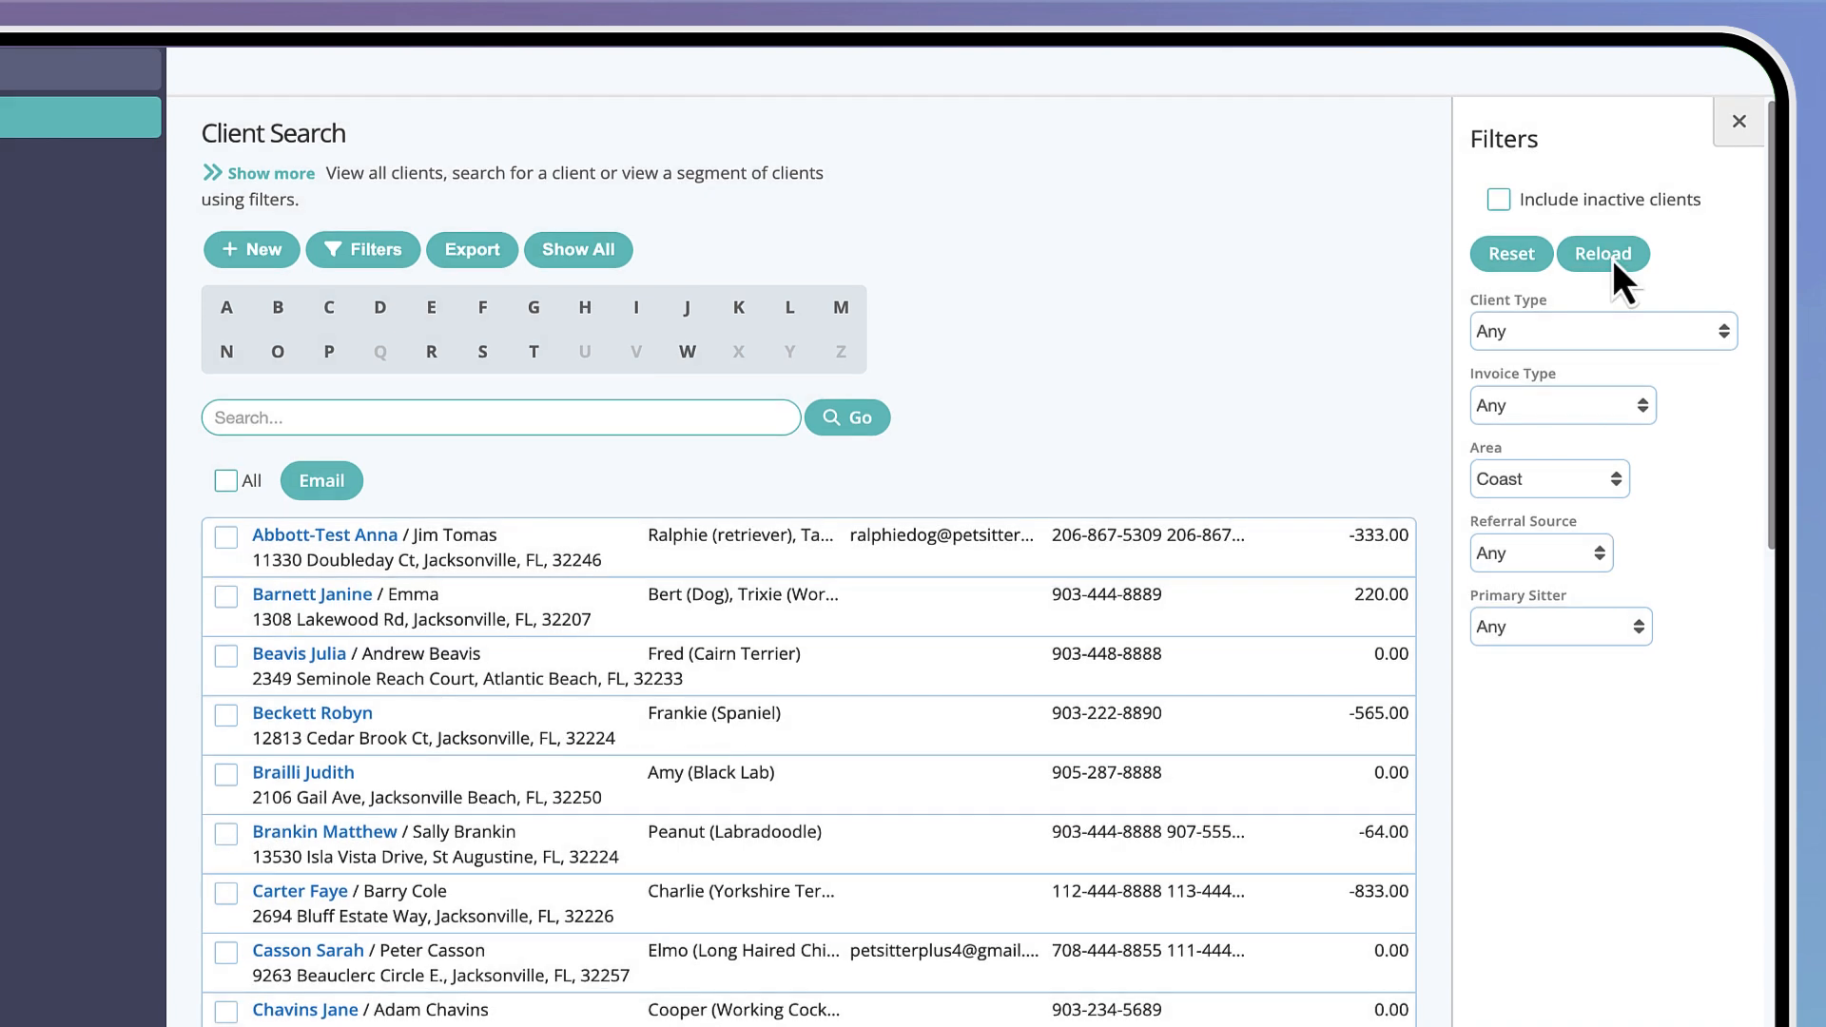
Load the "Notification - Change of walker" template into an email to all listed clients, and close it unsent.
{"action": "left_click", "coordinate": [225, 480]}
{"action": "left_click", "coordinate": [321, 480]}
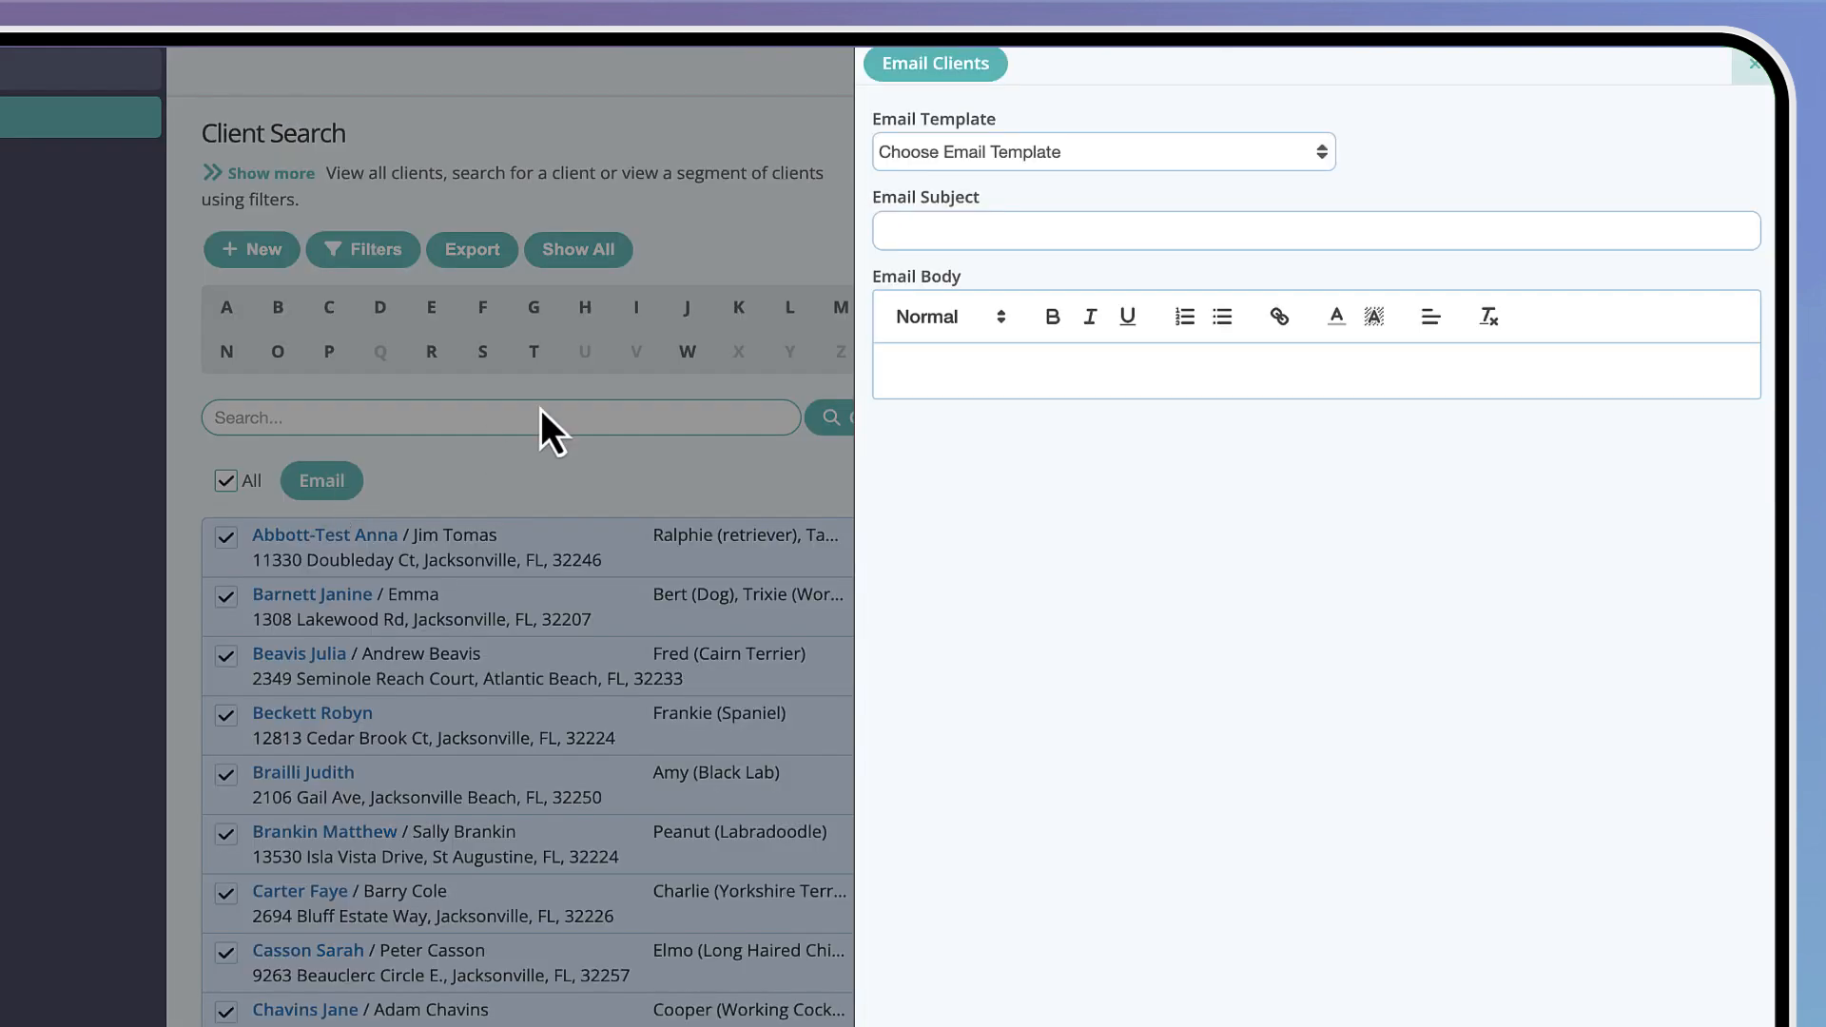
{"action": "left_click", "coordinate": [1120, 164]}
{"action": "left_click", "coordinate": [1122, 733]}
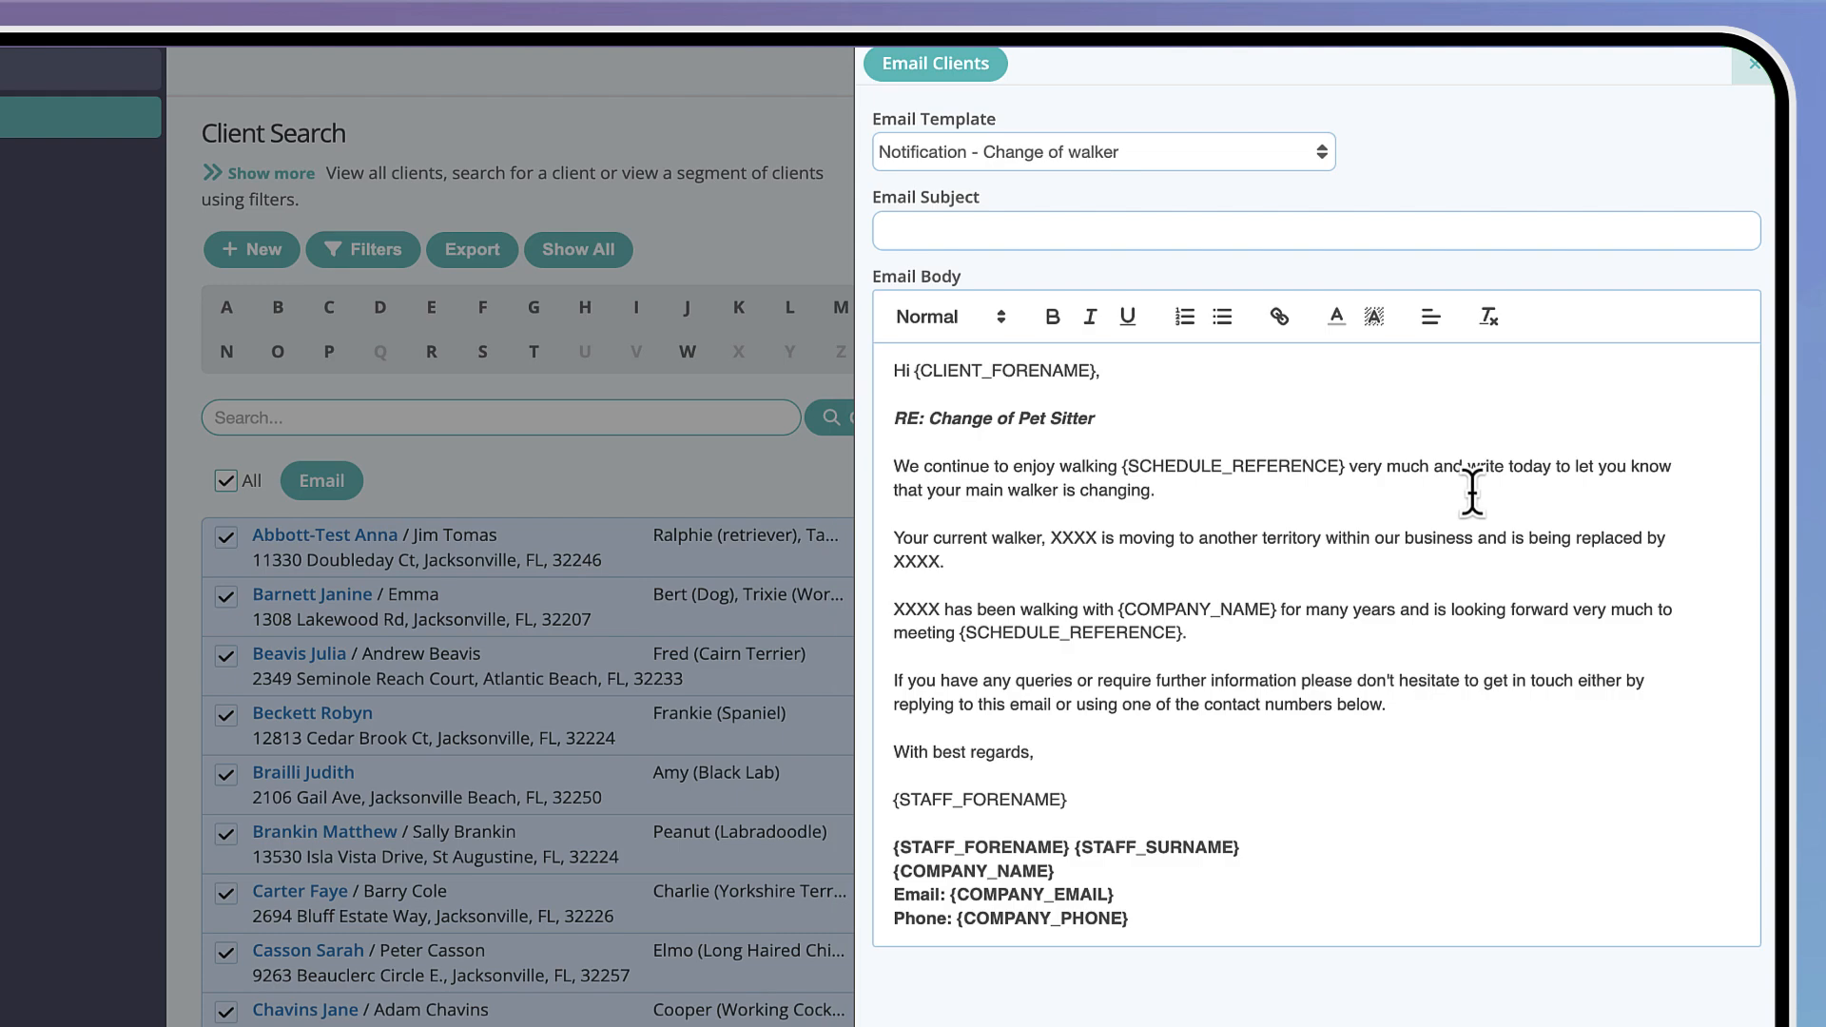
{"action": "left_click", "coordinate": [1753, 69]}
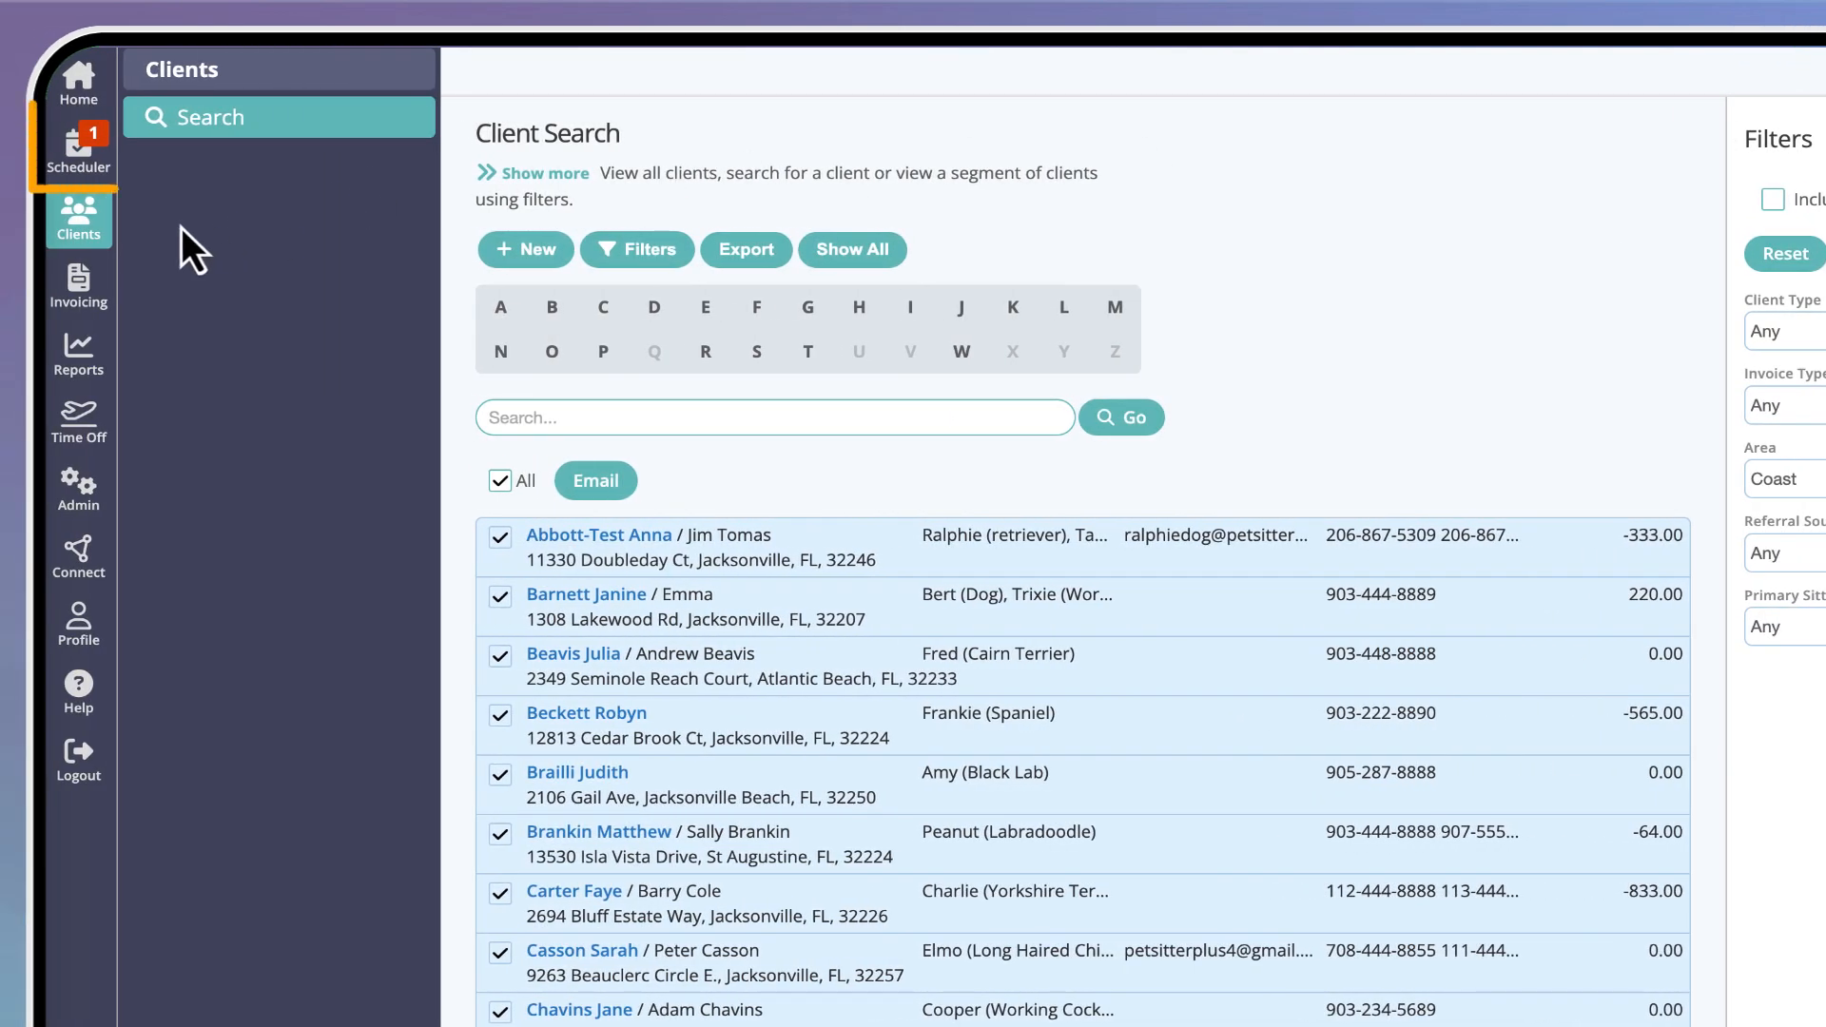
Filter the admin schedule to the Coast client area in both the List View and the Calendar View.
{"action": "left_click", "coordinate": [78, 144]}
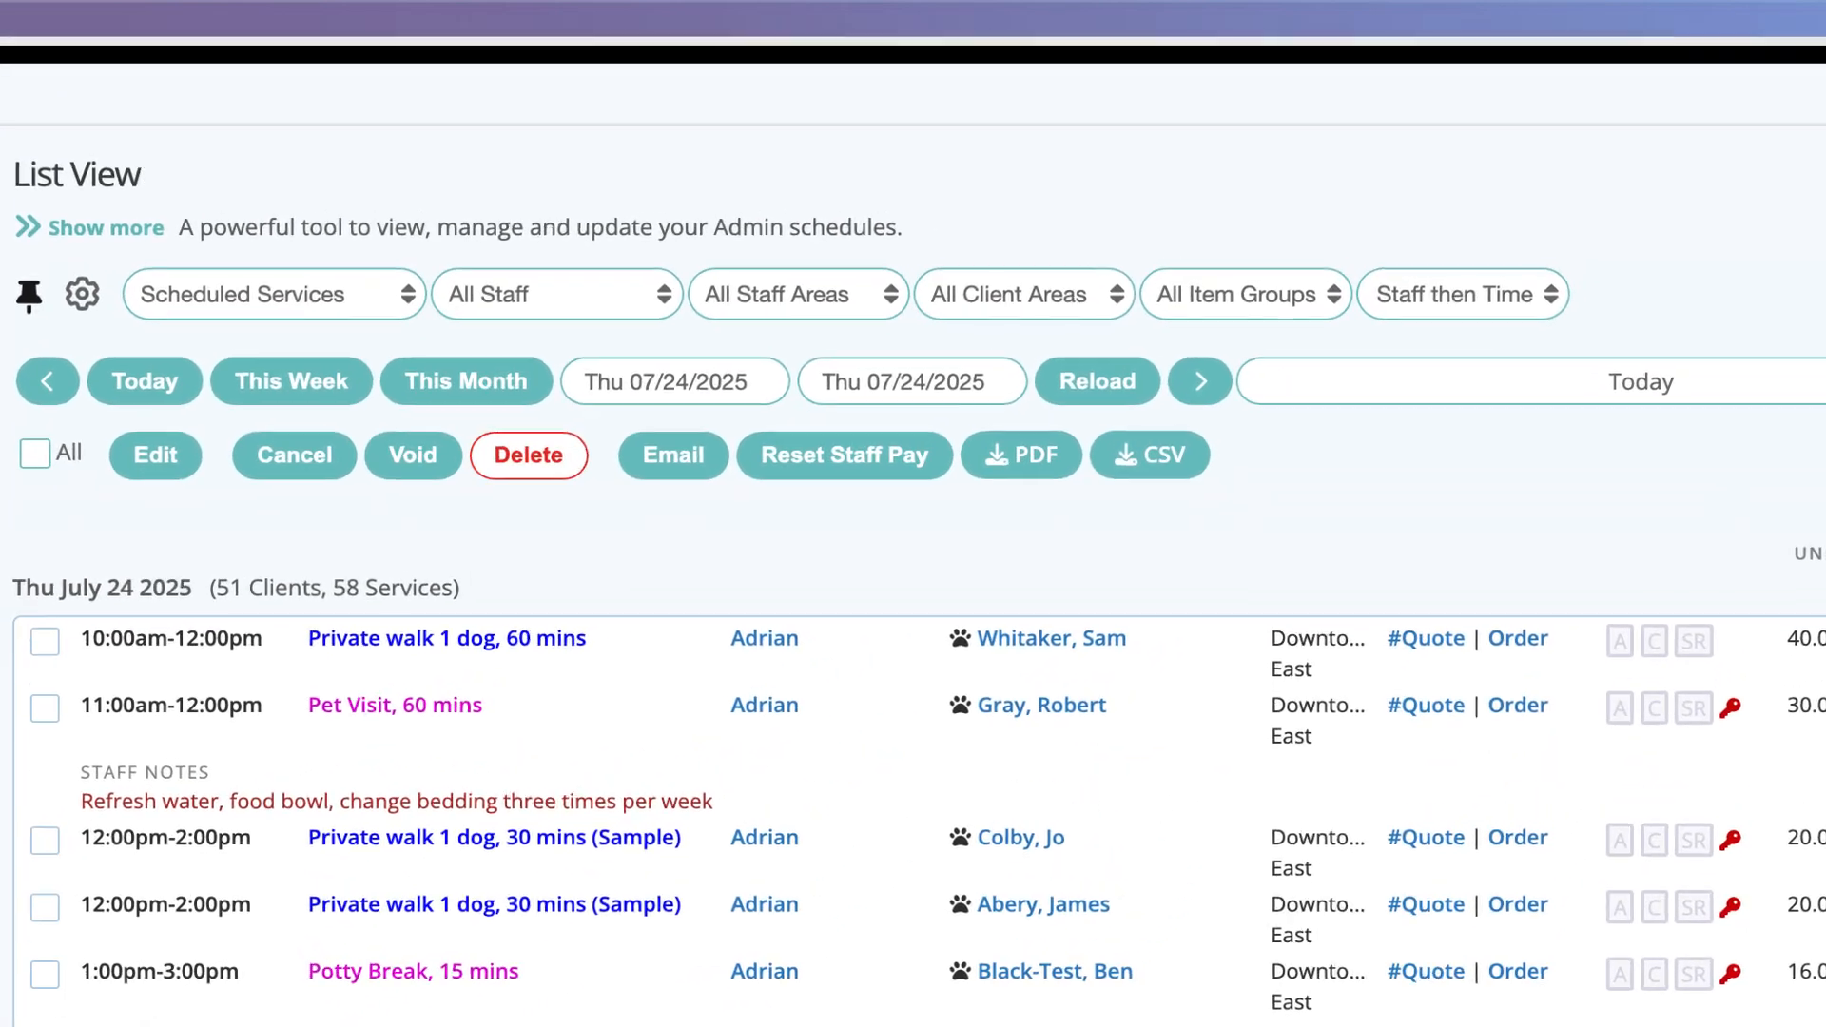
{"action": "left_click", "coordinate": [1067, 299]}
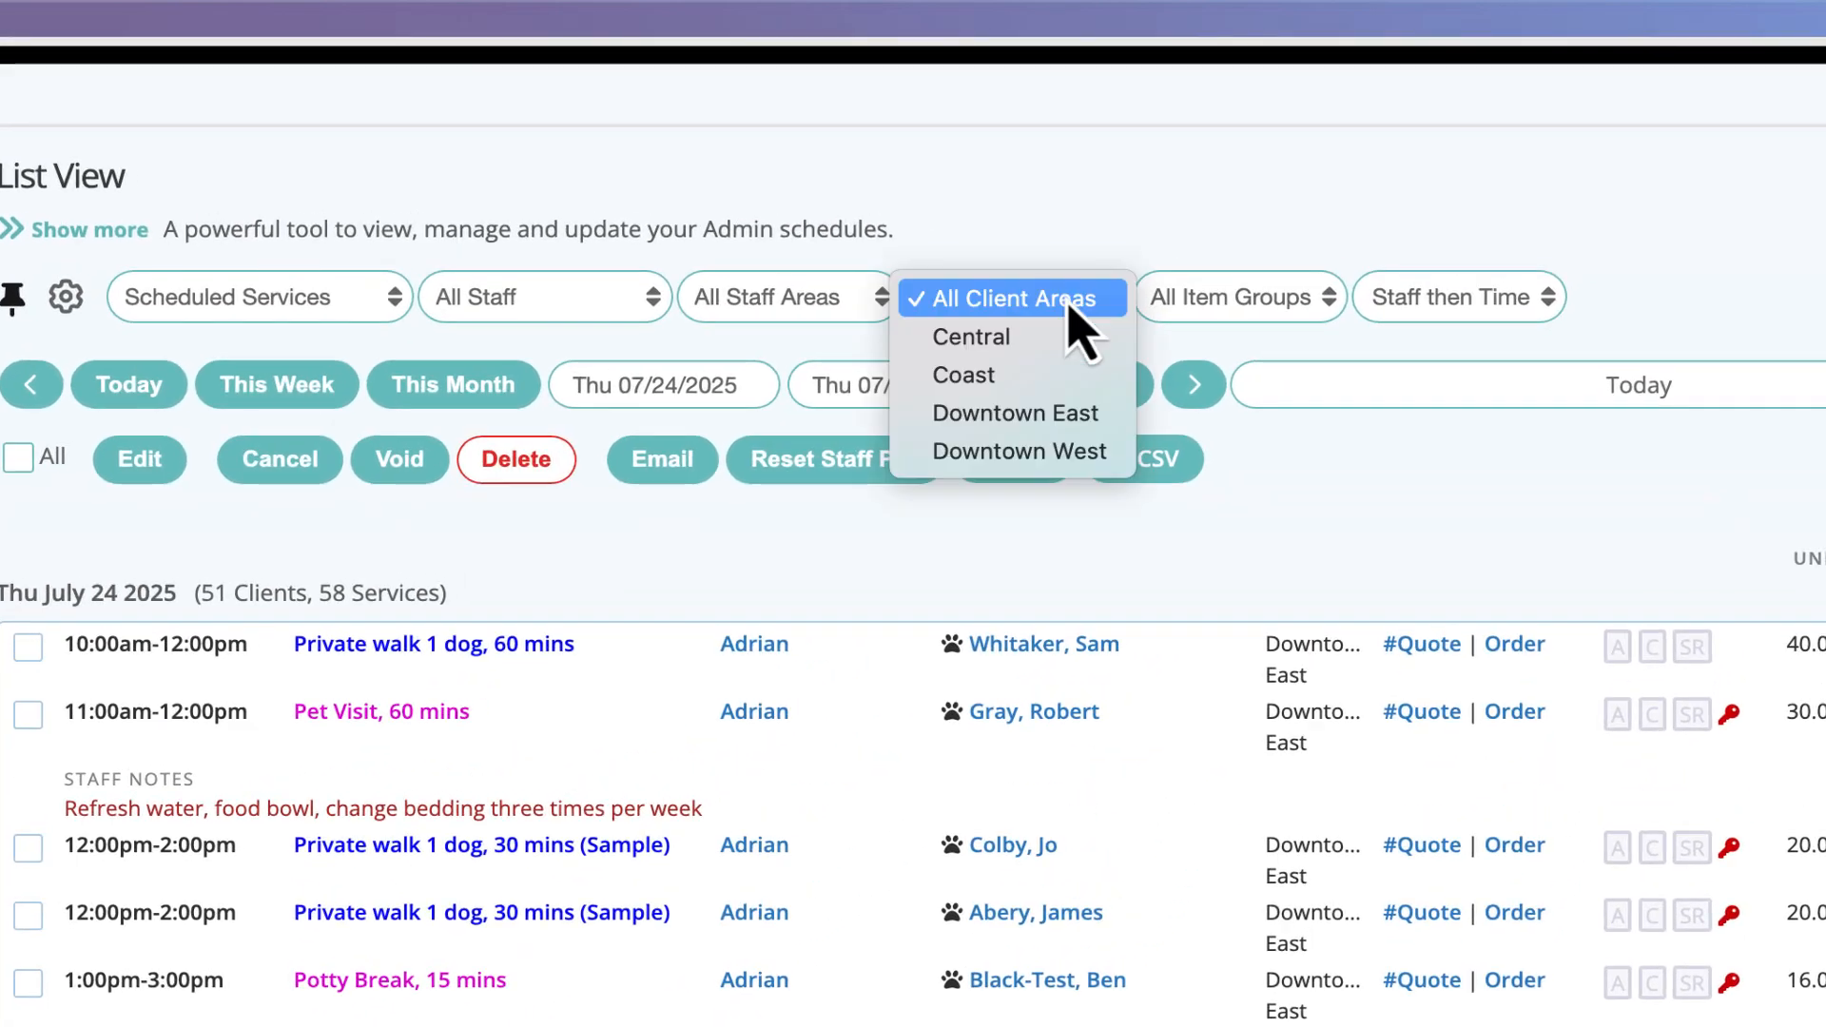
{"action": "left_click", "coordinate": [1084, 375]}
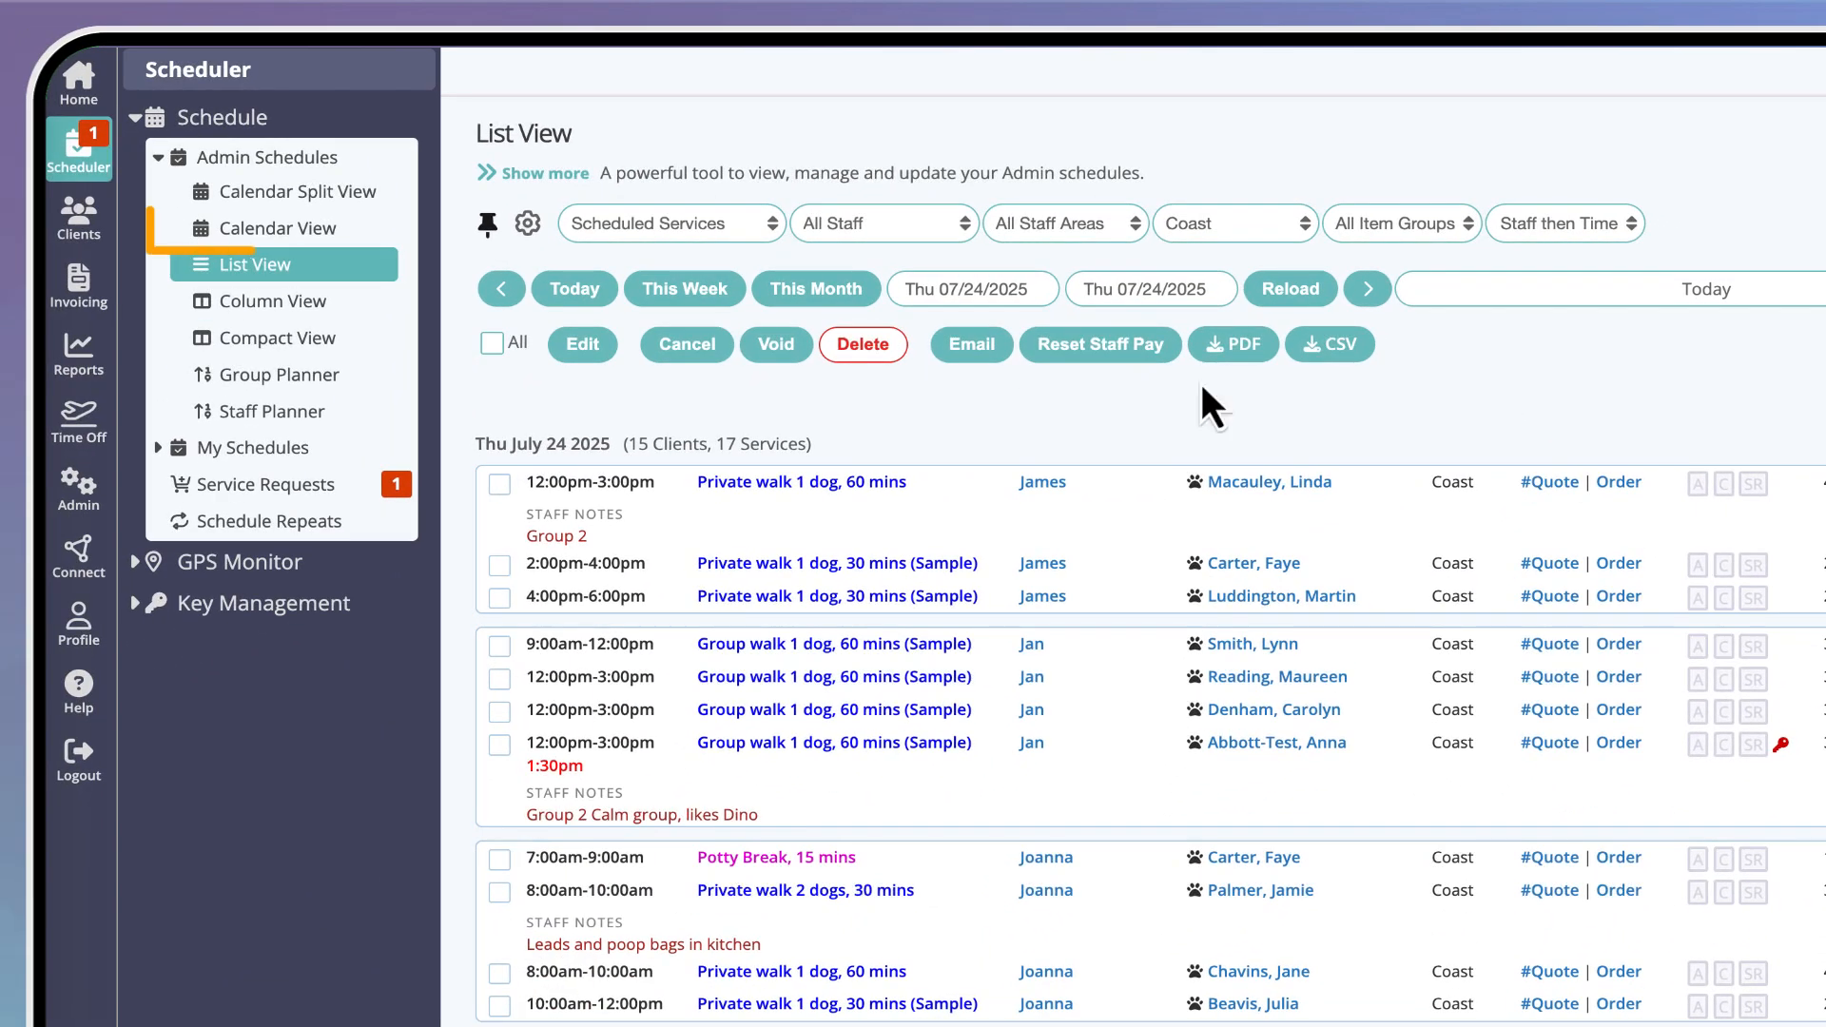
{"action": "left_click", "coordinate": [290, 231]}
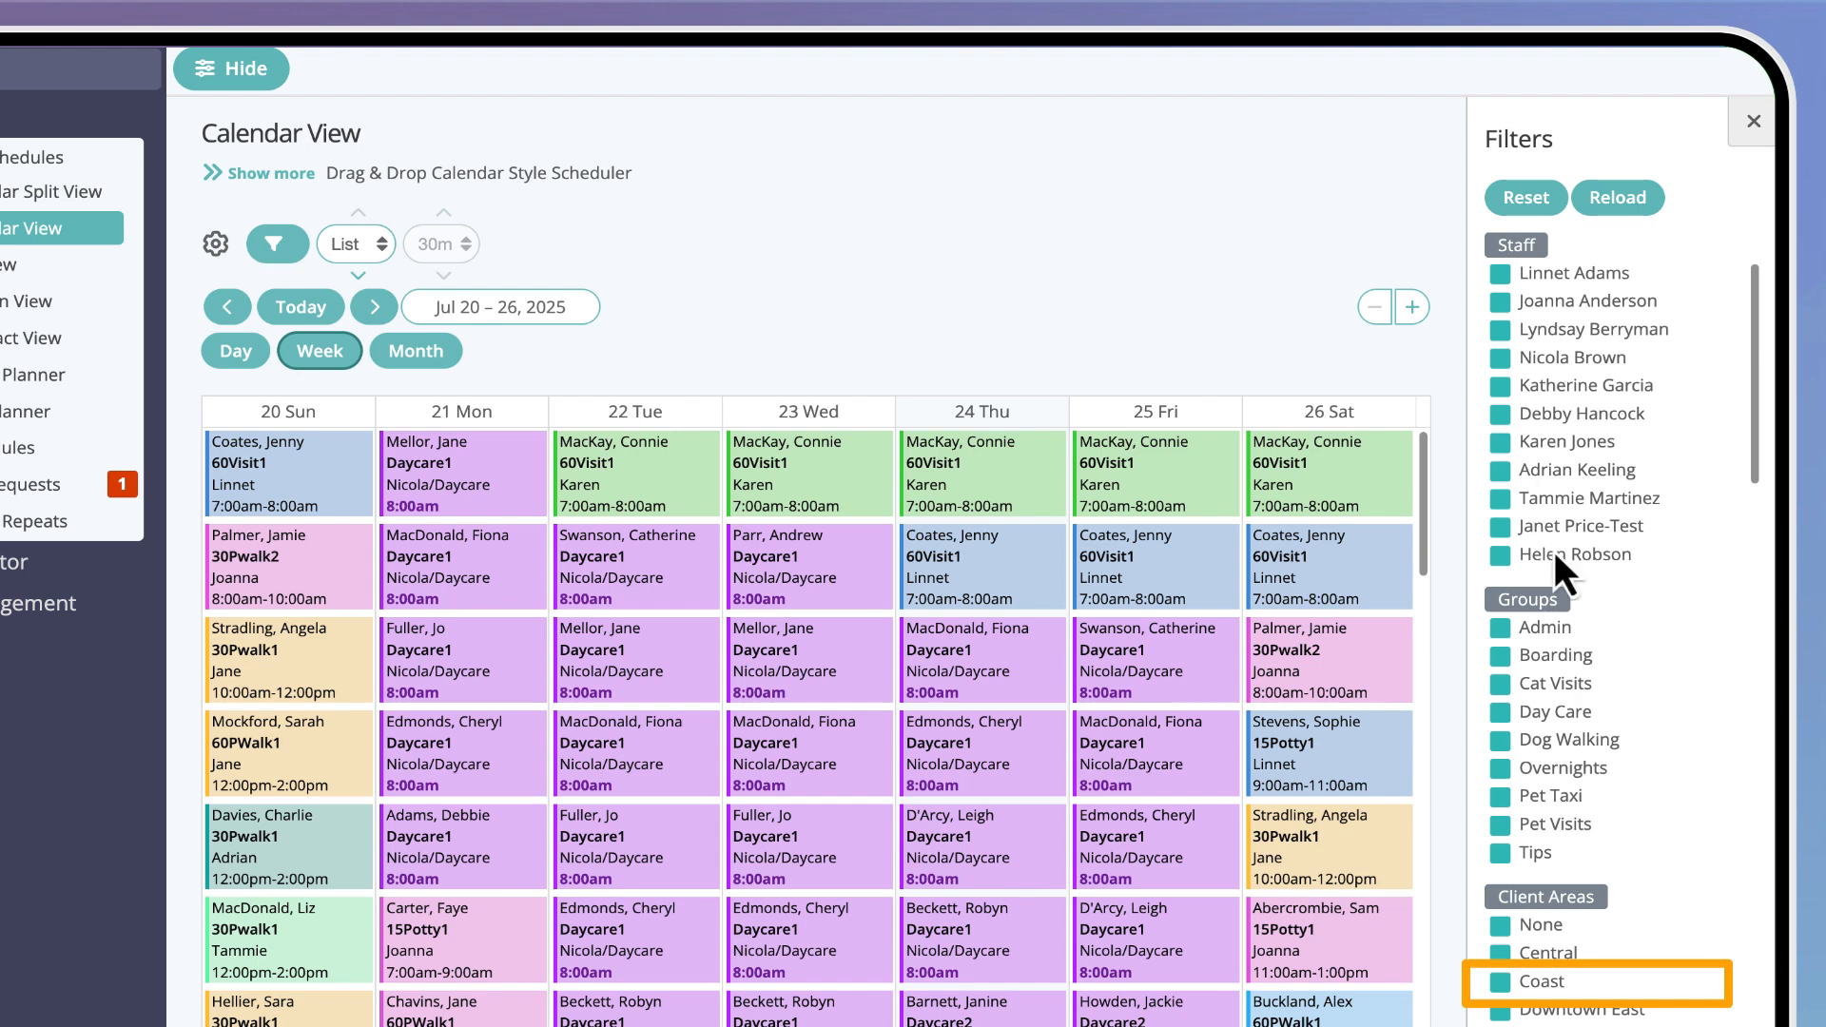
{"action": "left_click", "coordinate": [1619, 205]}
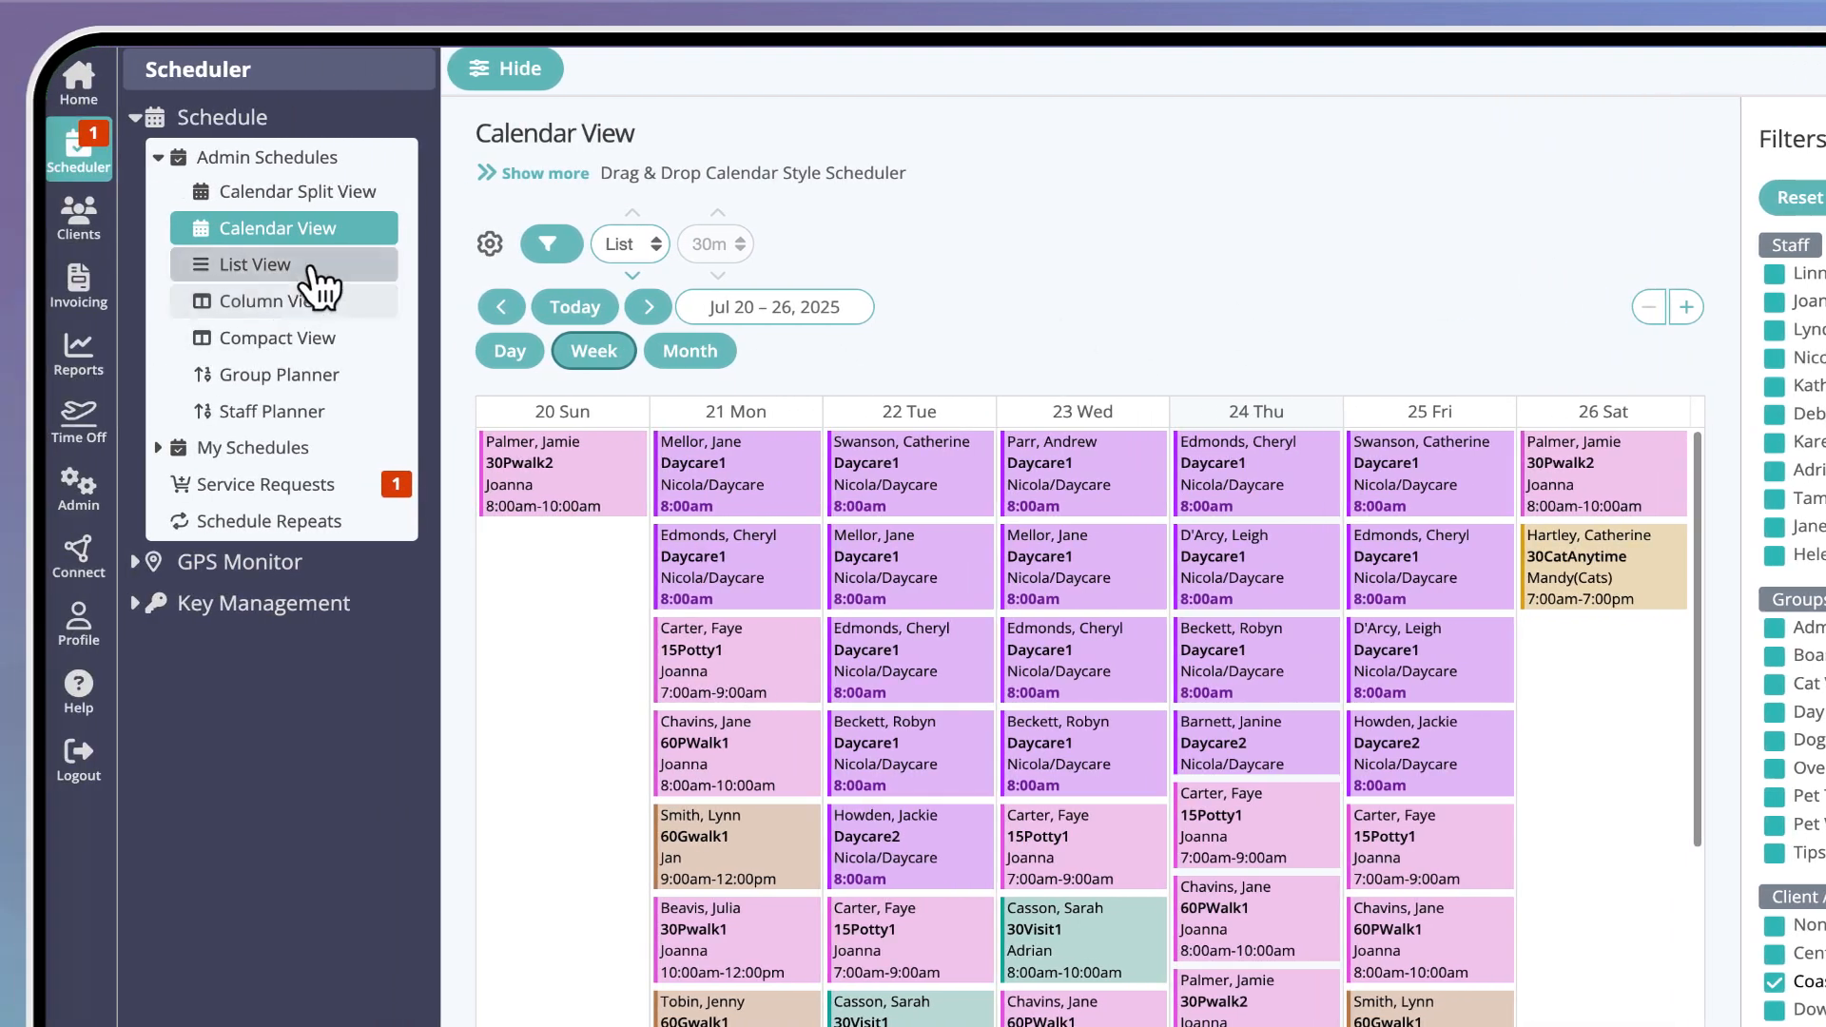
Filter the schedule's List View to the Coast staff area as well.
{"action": "left_click", "coordinate": [49, 276]}
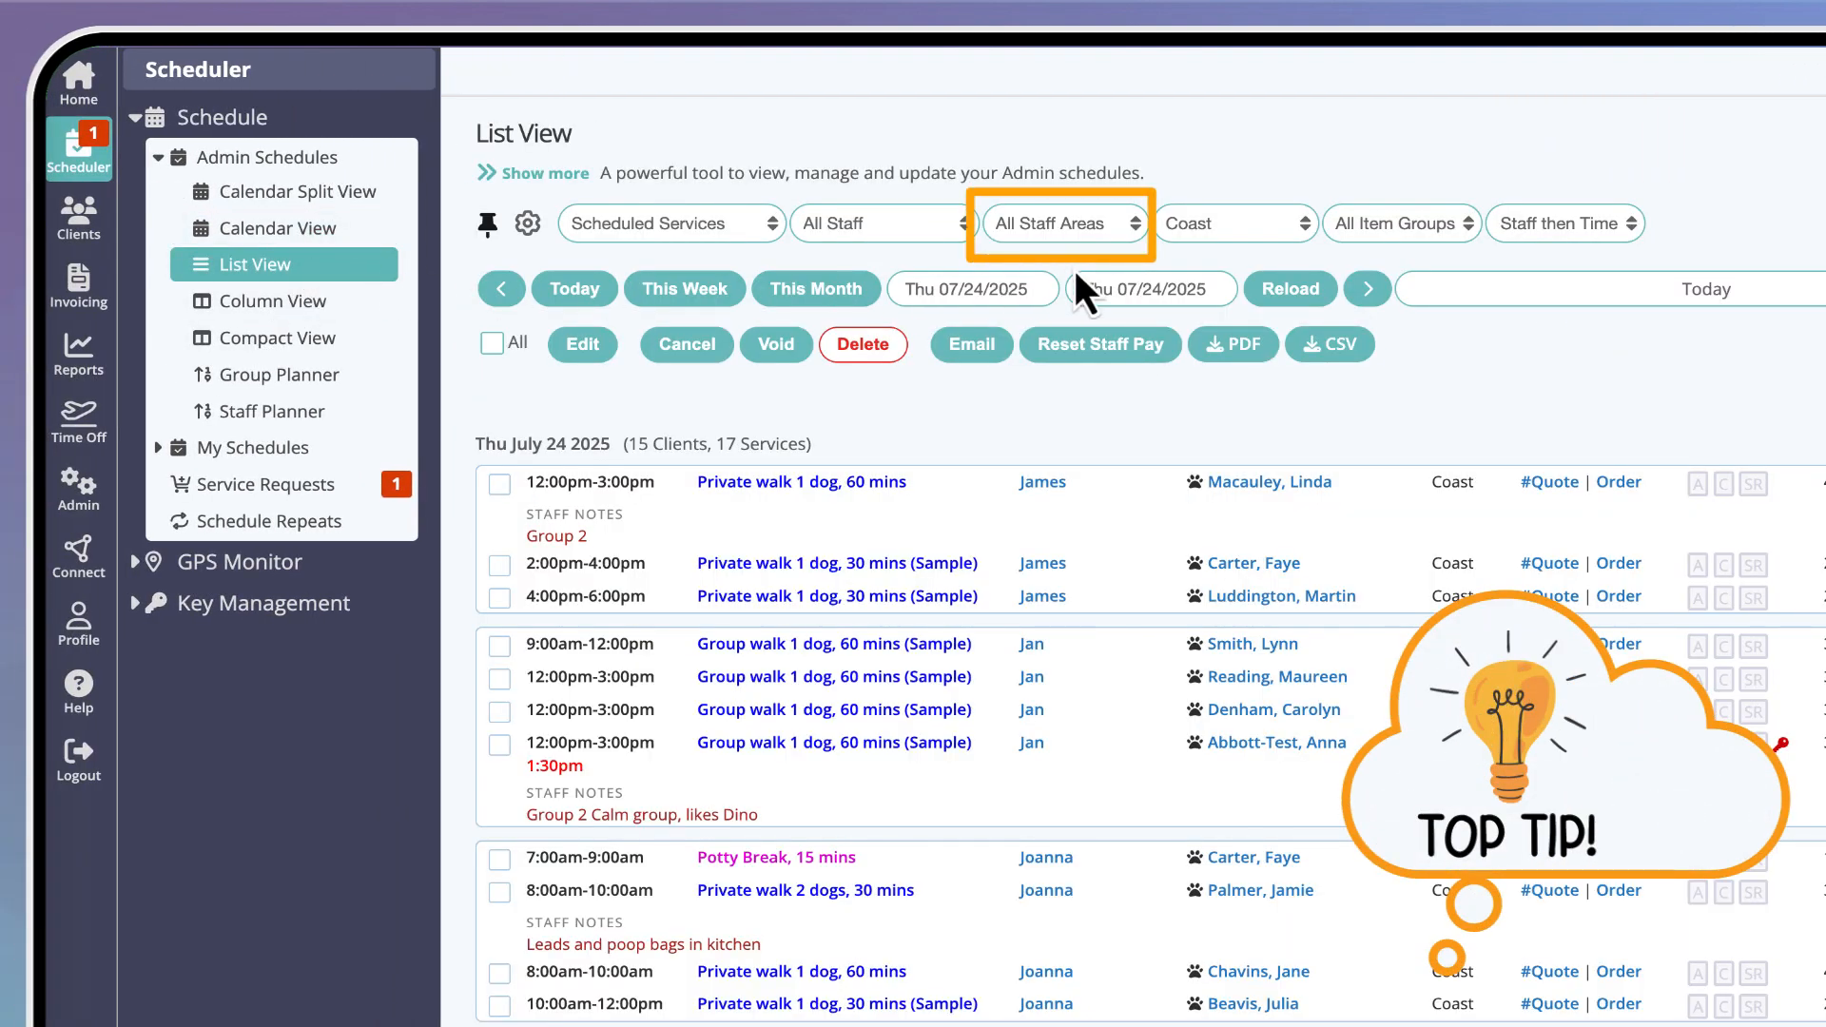
{"action": "left_click", "coordinate": [1103, 228]}
{"action": "left_click", "coordinate": [1103, 277]}
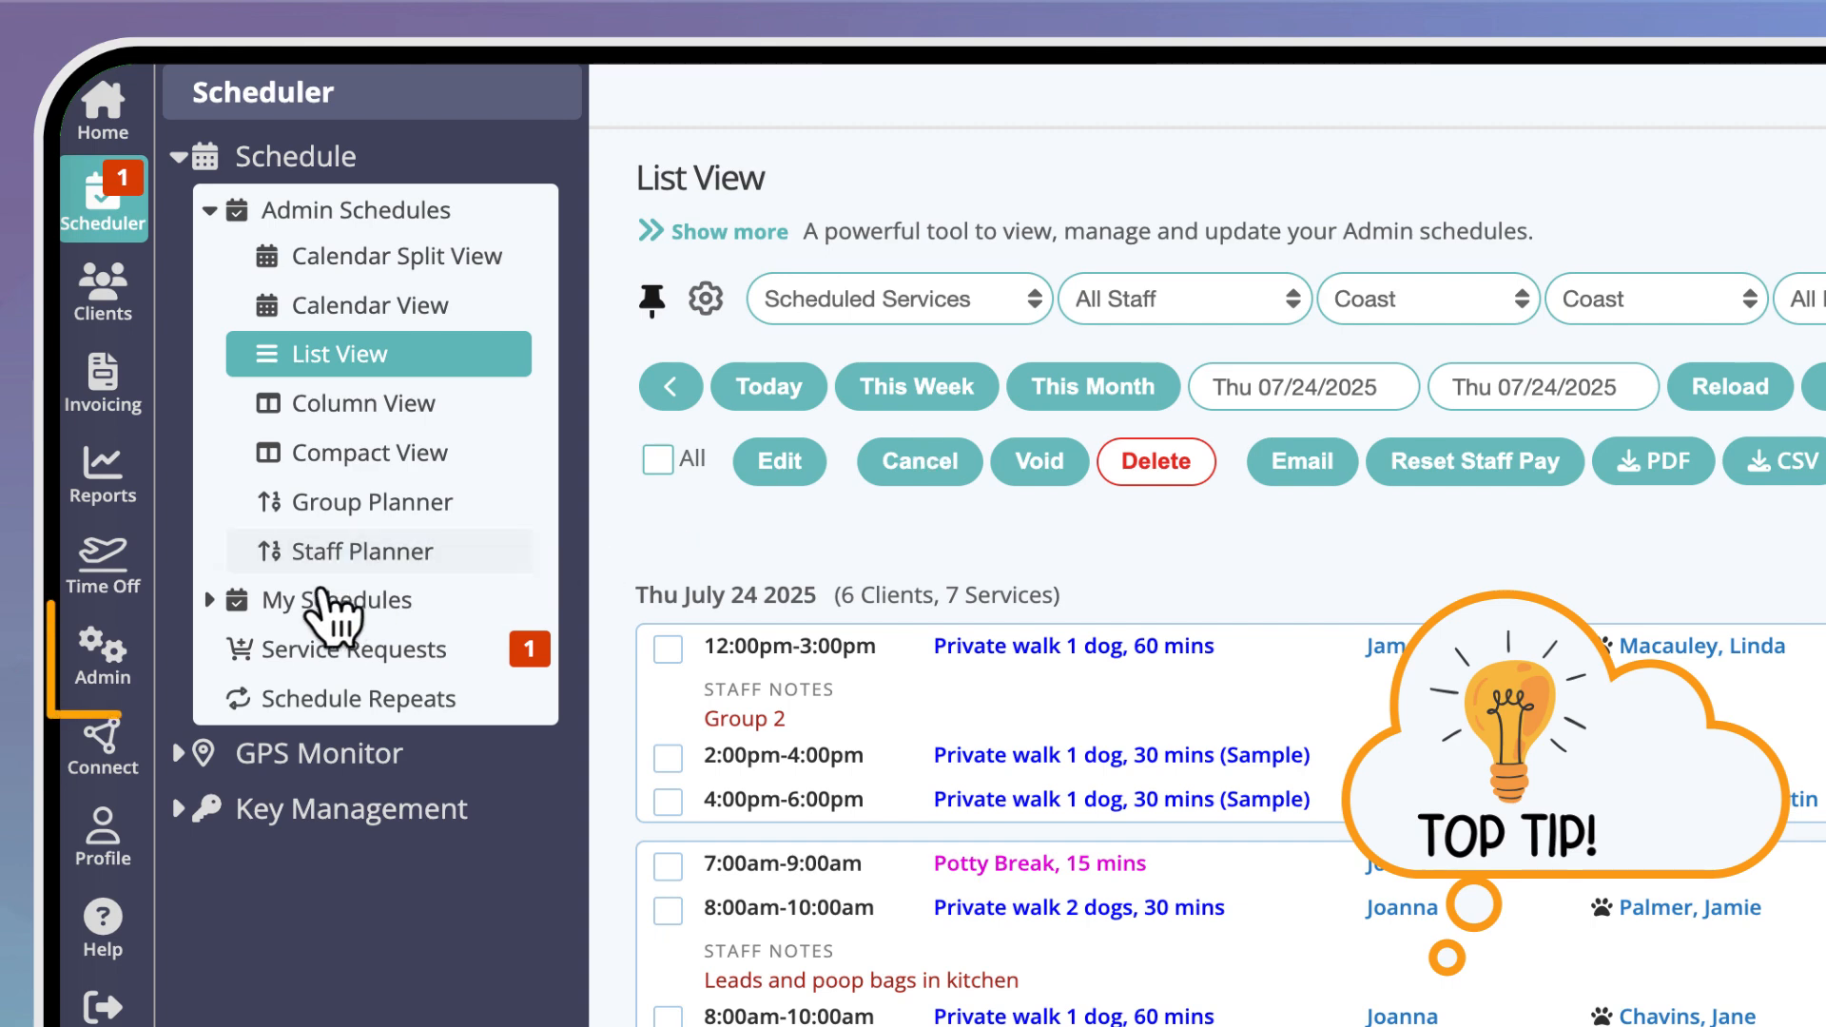
Set the area to Coast in the settings of the fourth staff member in the staff list and save the update.
{"action": "left_click", "coordinate": [114, 656]}
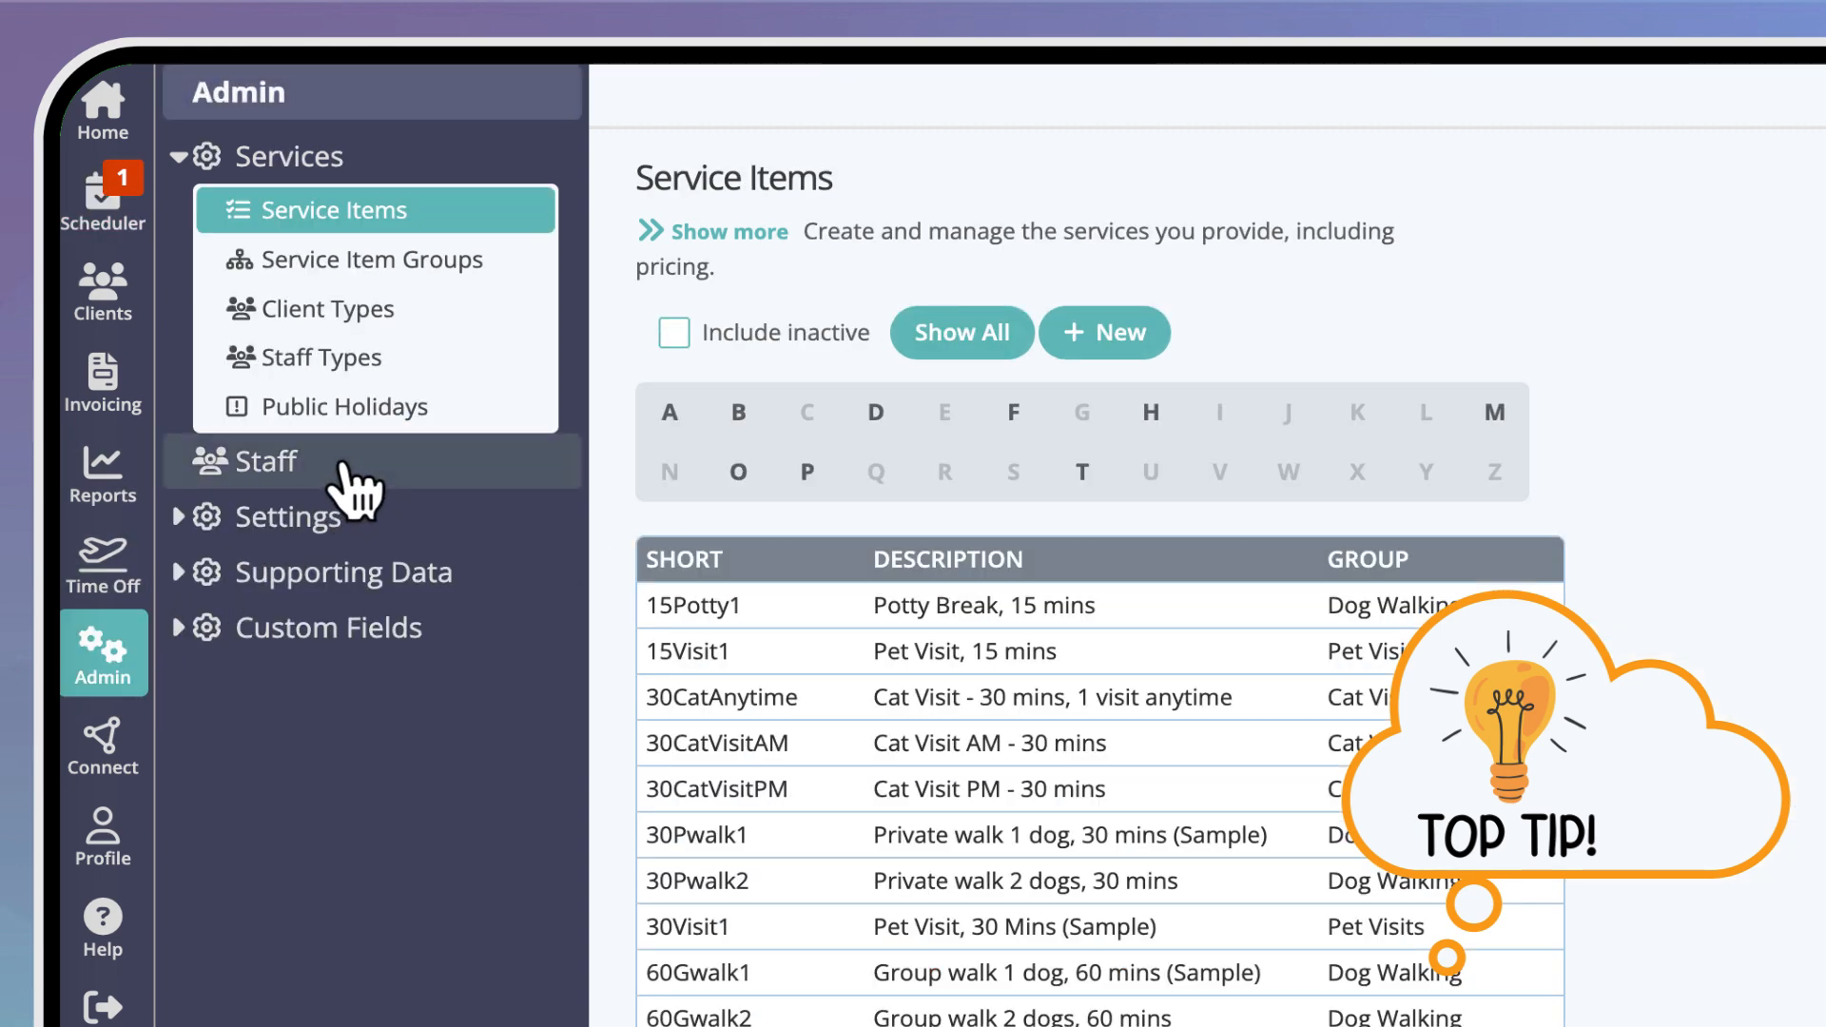
{"action": "left_click", "coordinate": [358, 476]}
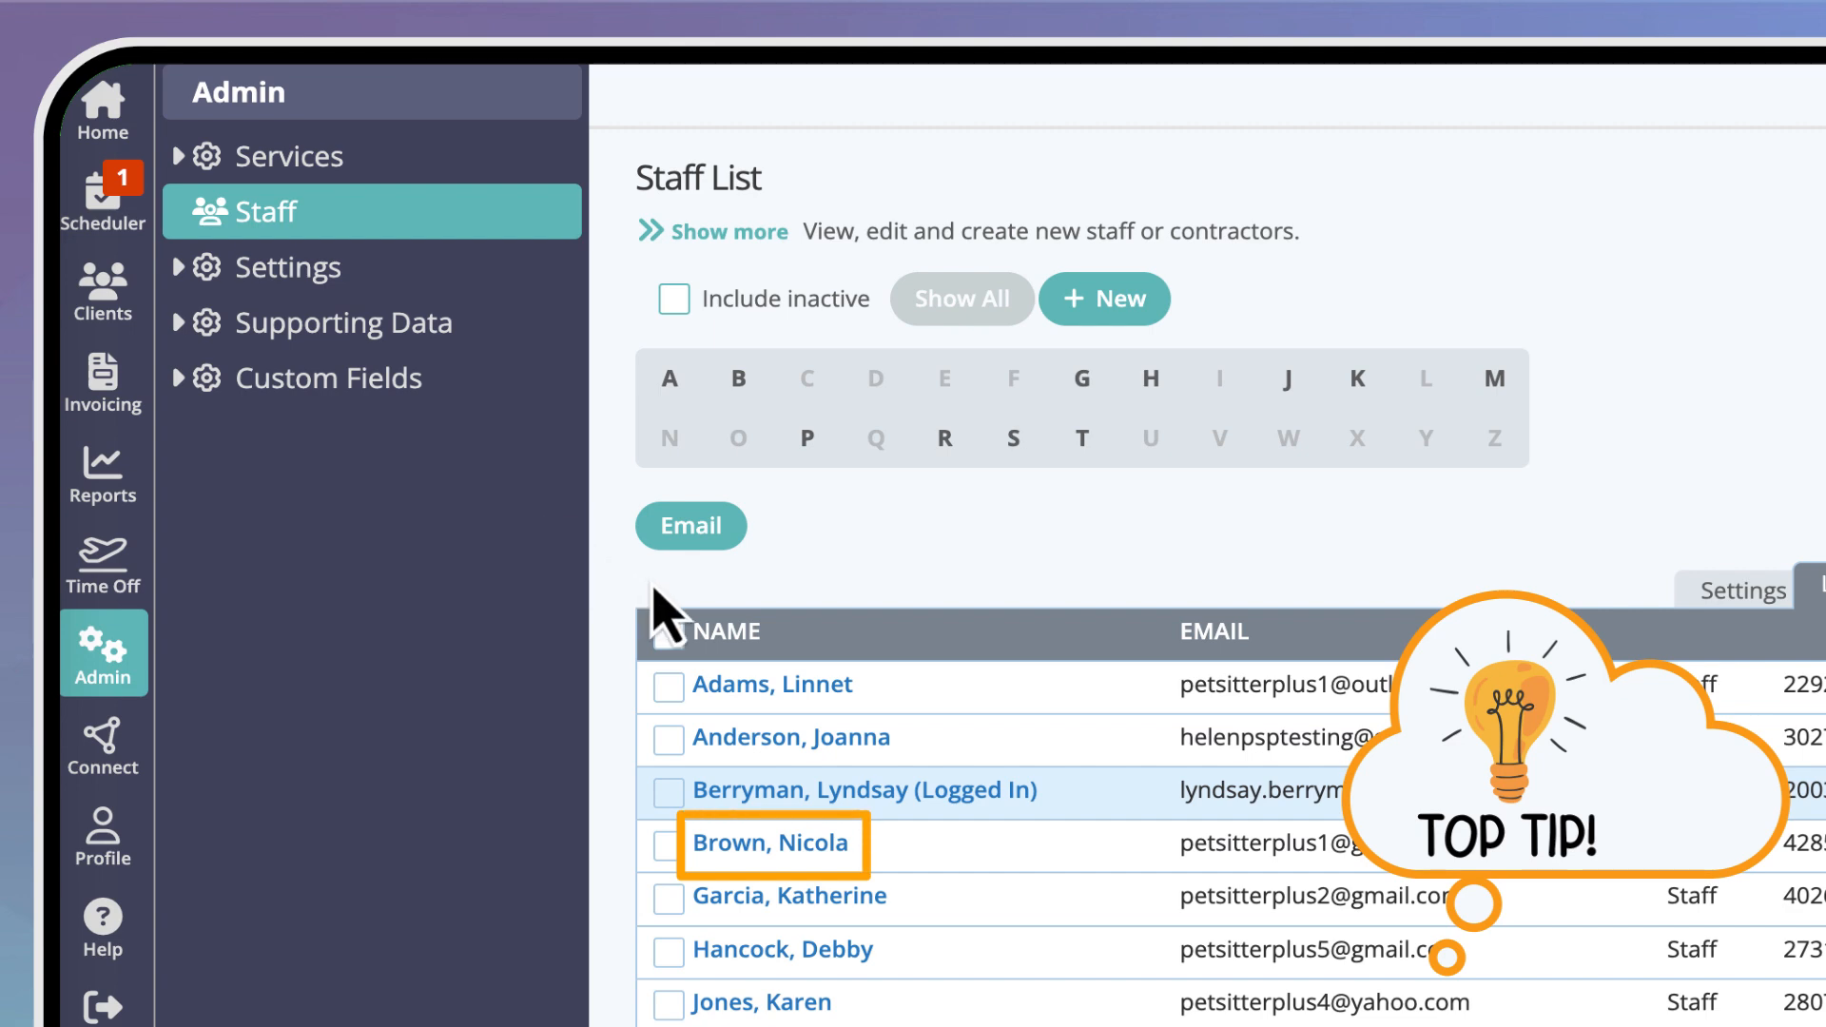
{"action": "left_click", "coordinate": [824, 846]}
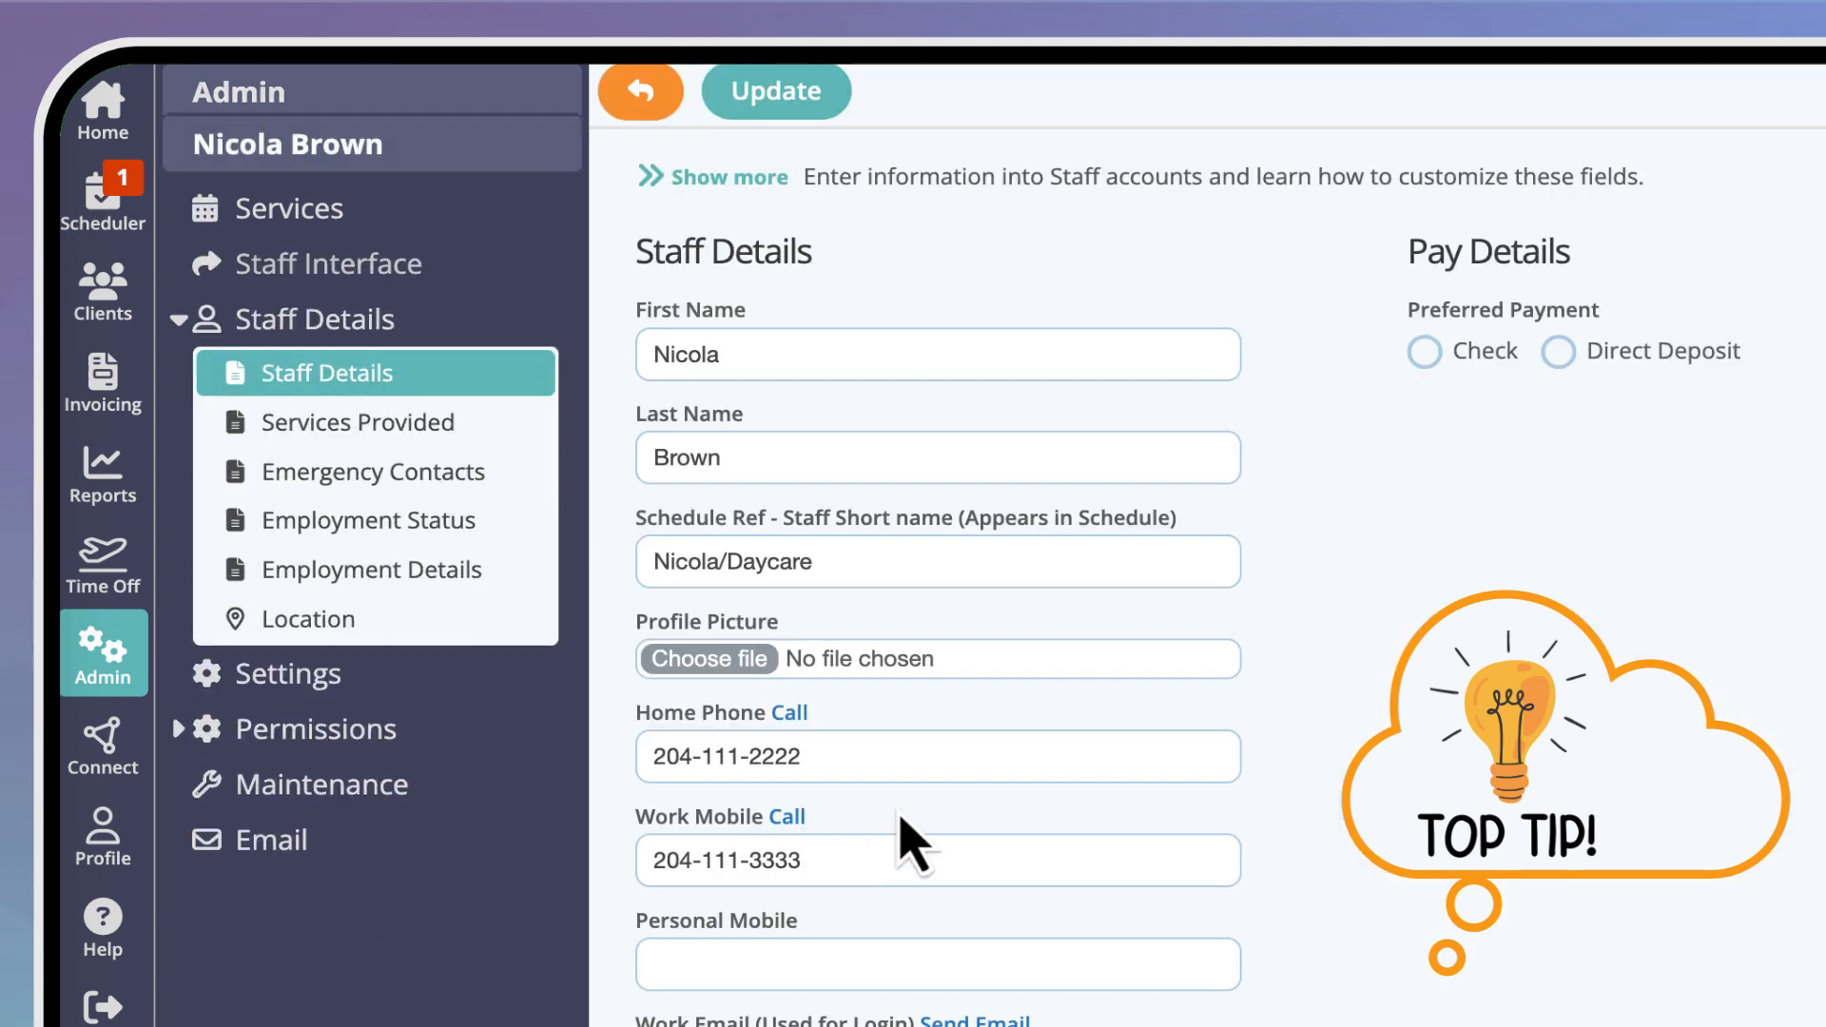
{"action": "left_click", "coordinate": [444, 681]}
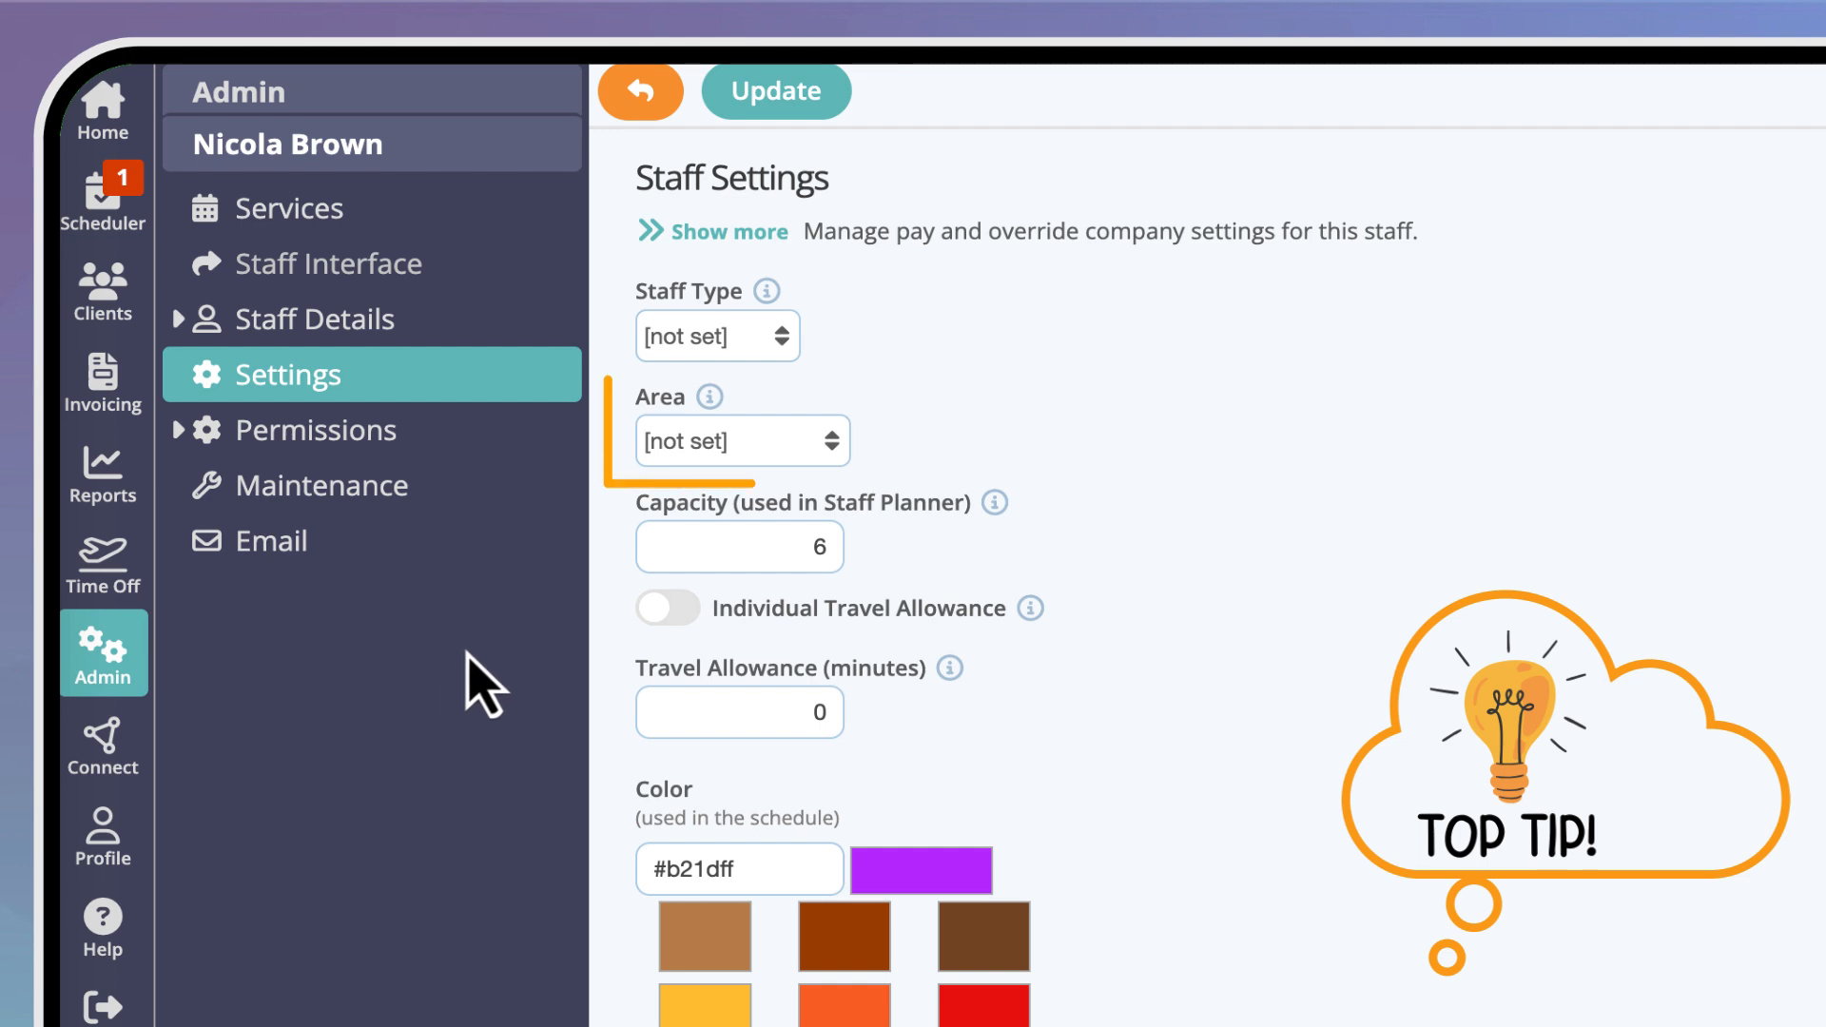
{"action": "left_click", "coordinate": [824, 443]}
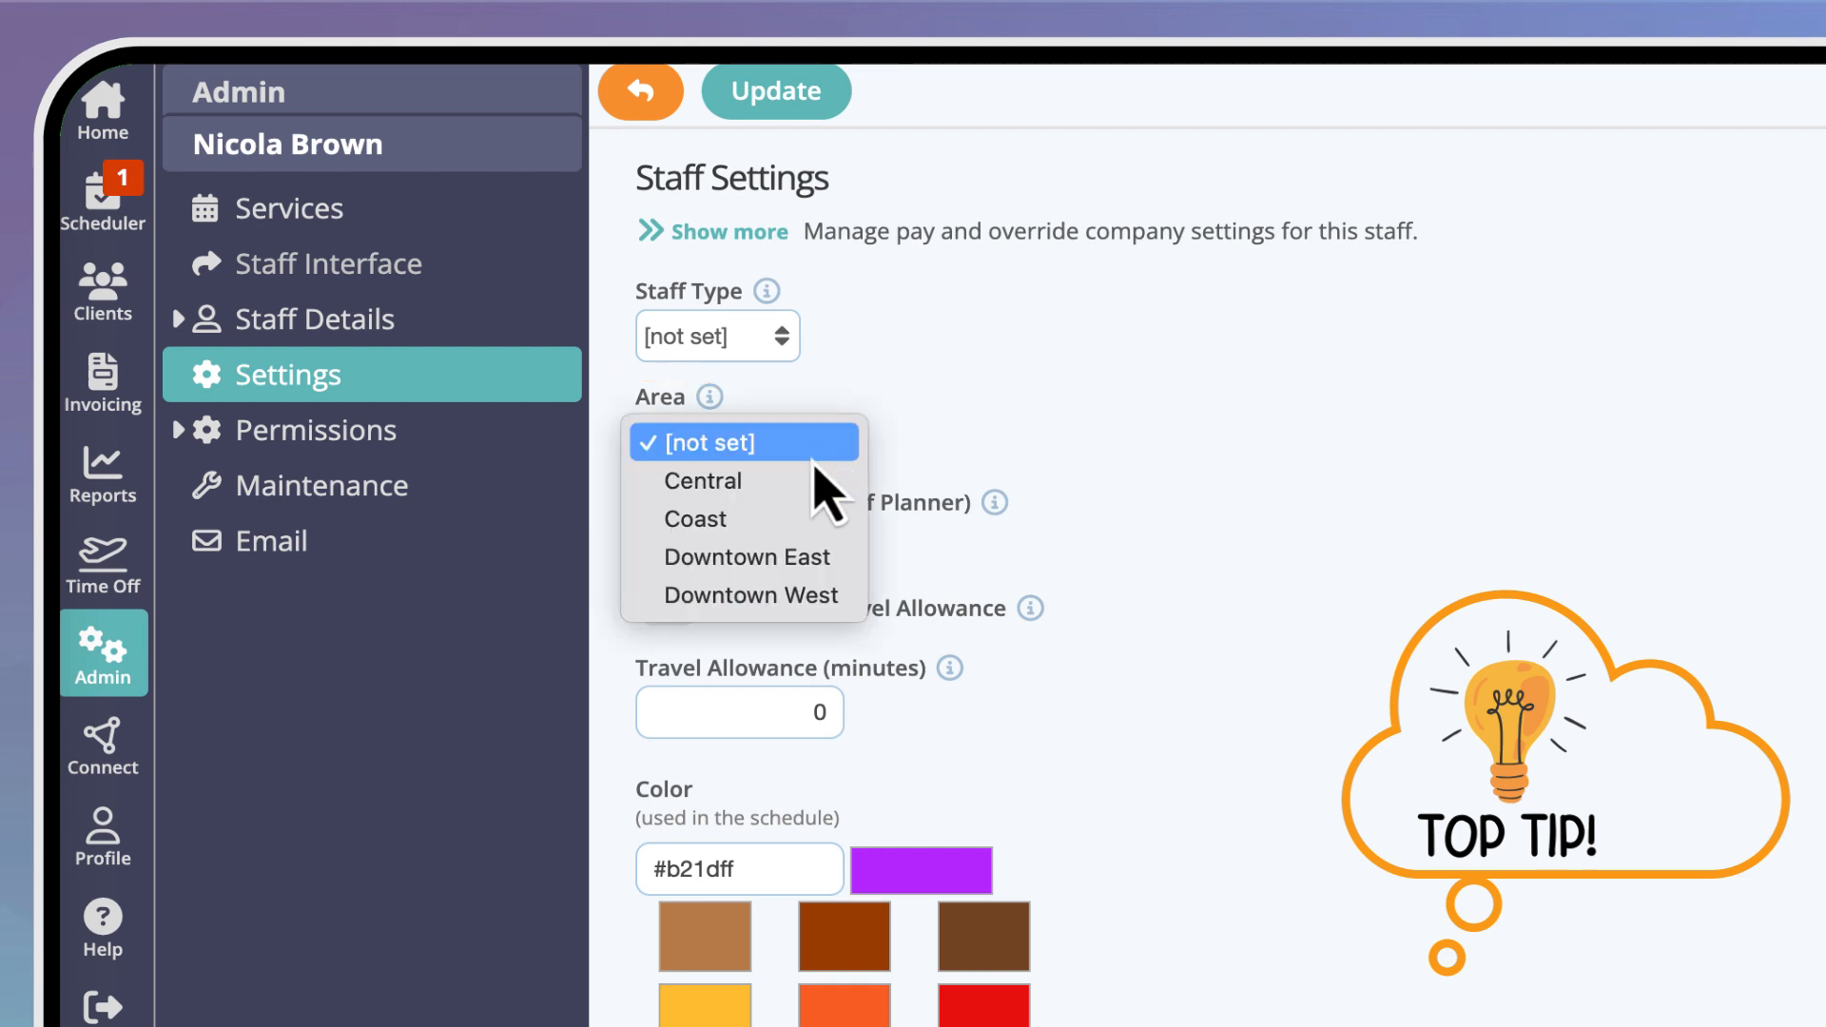
{"action": "left_click", "coordinate": [815, 520]}
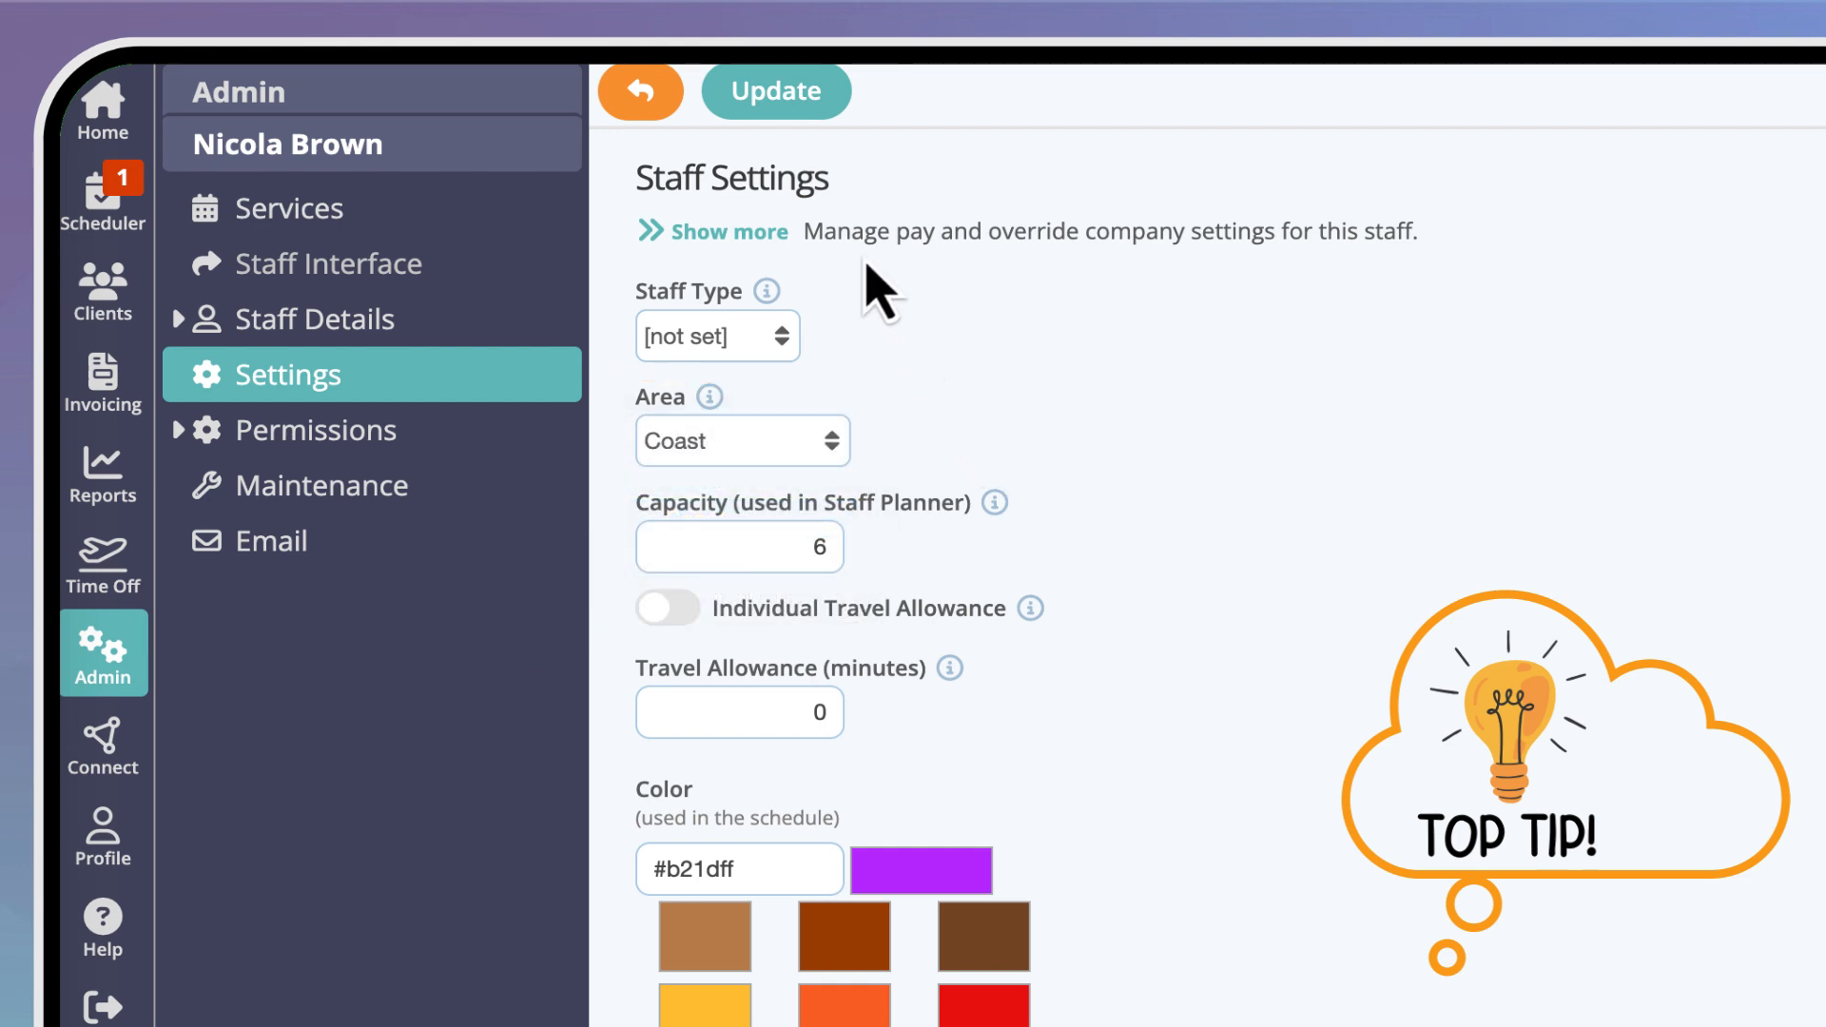
{"action": "left_click", "coordinate": [820, 113]}
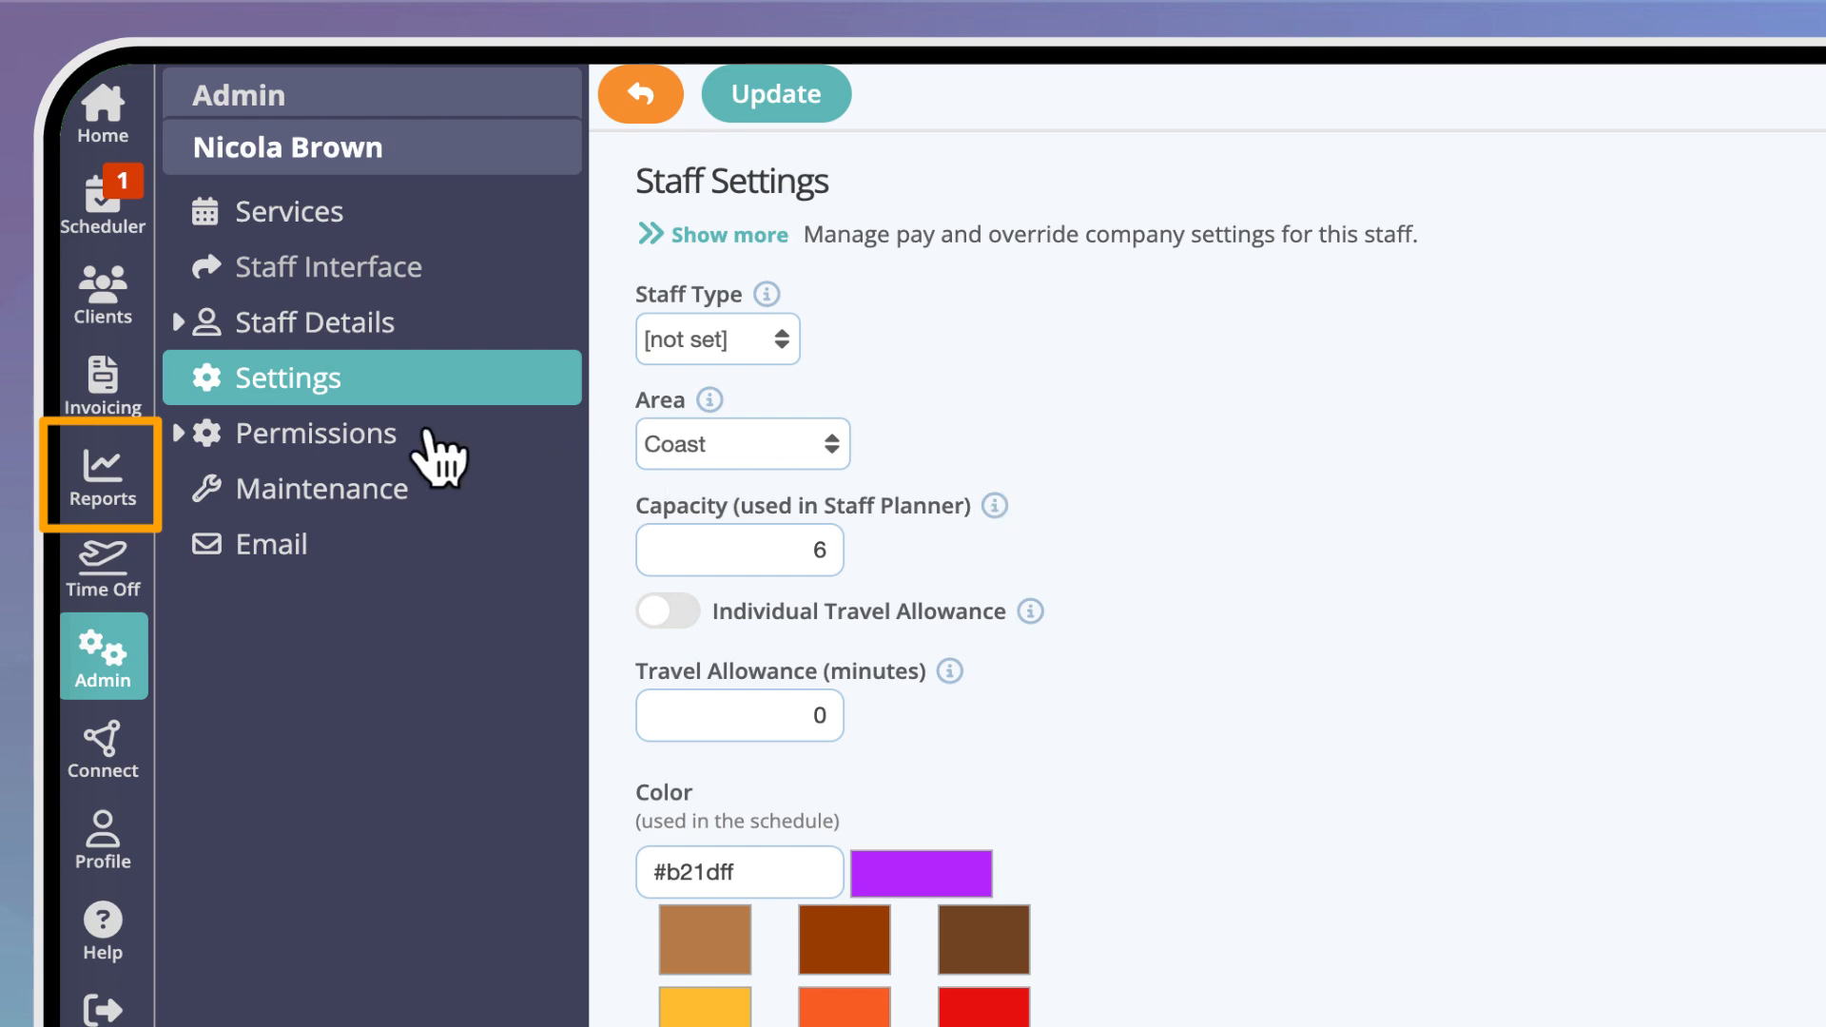
Show the Payments Report for the Coast client area only.
{"action": "left_click", "coordinate": [116, 496]}
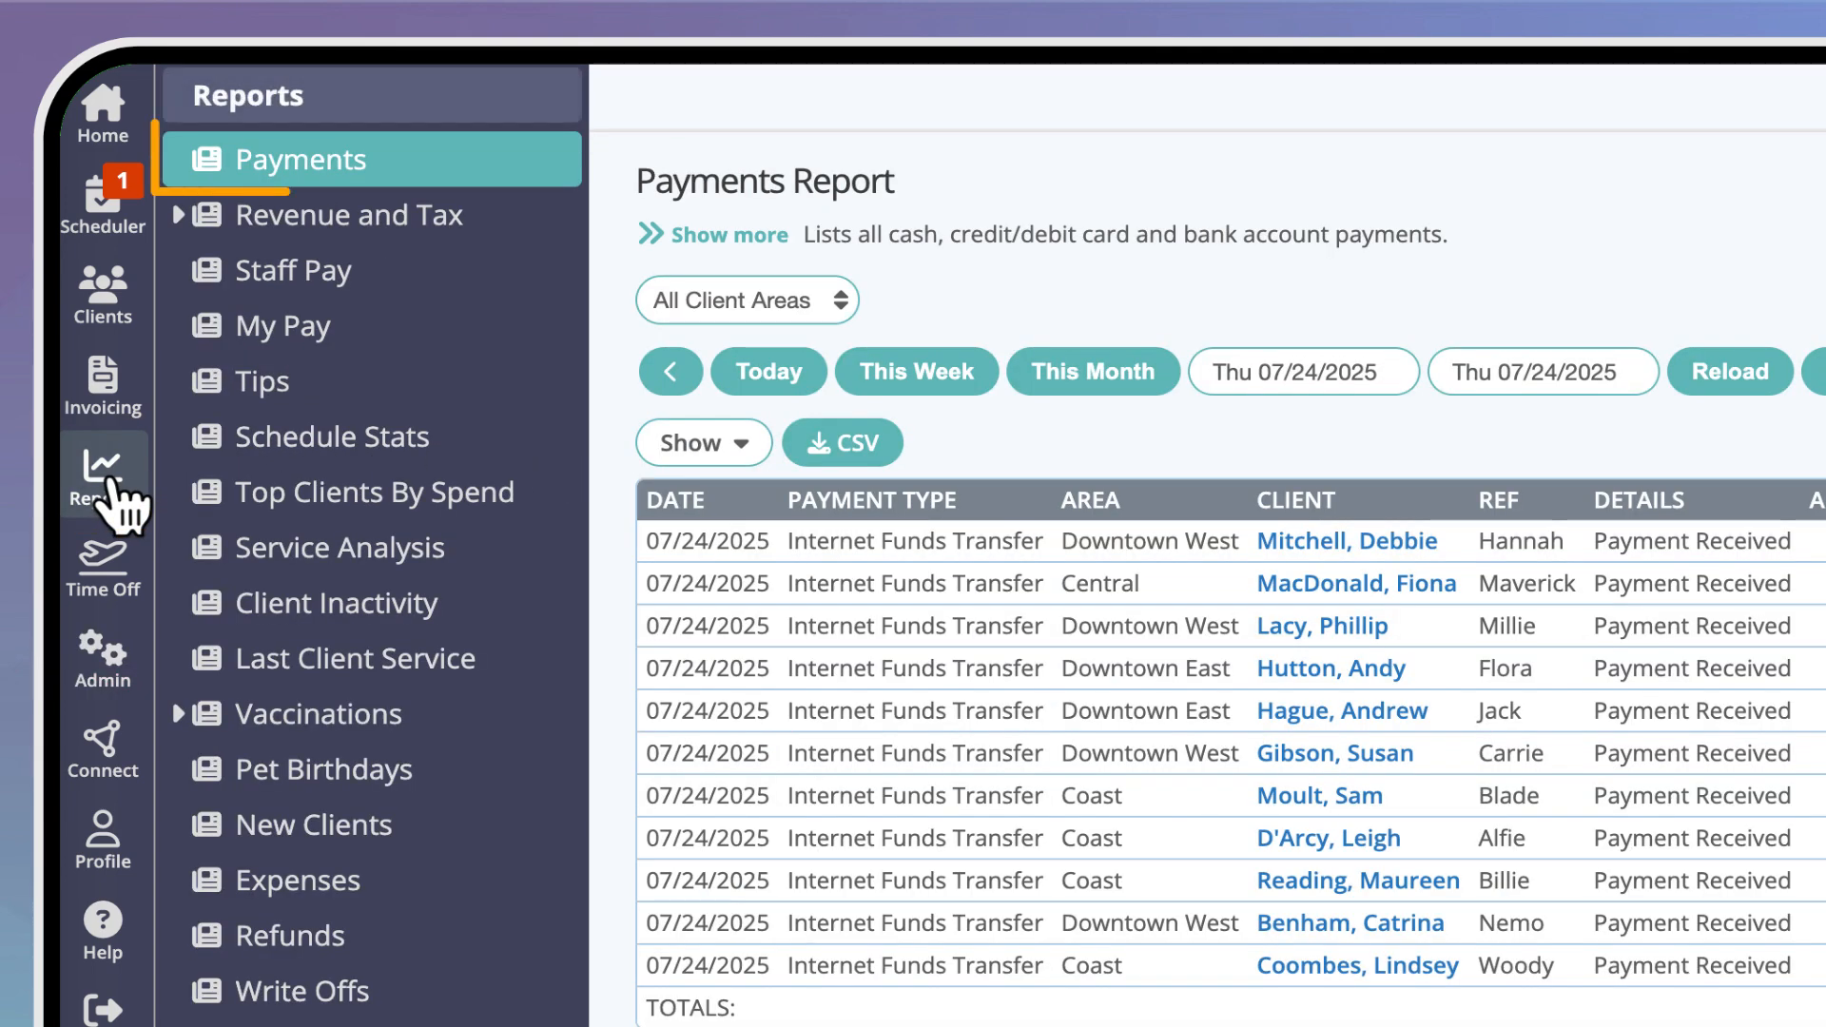
{"action": "left_click", "coordinate": [425, 171]}
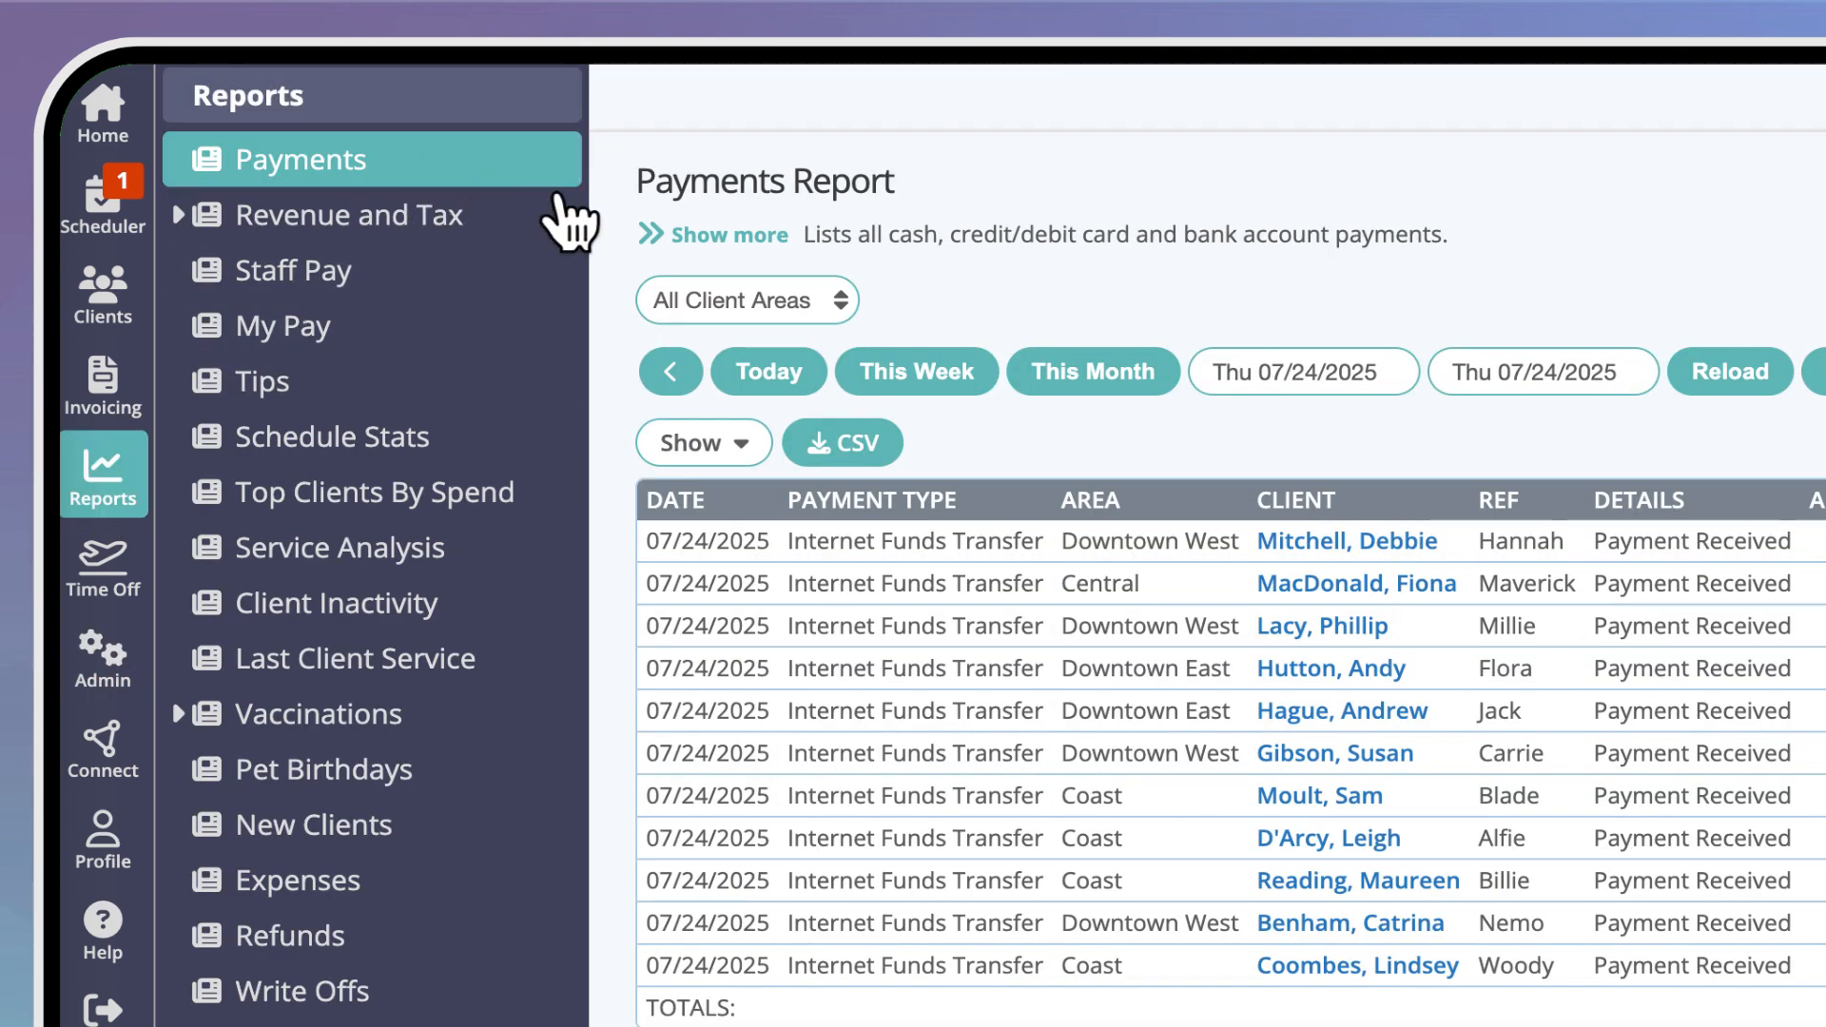
{"action": "left_click", "coordinate": [846, 303]}
{"action": "left_click", "coordinate": [801, 378]}
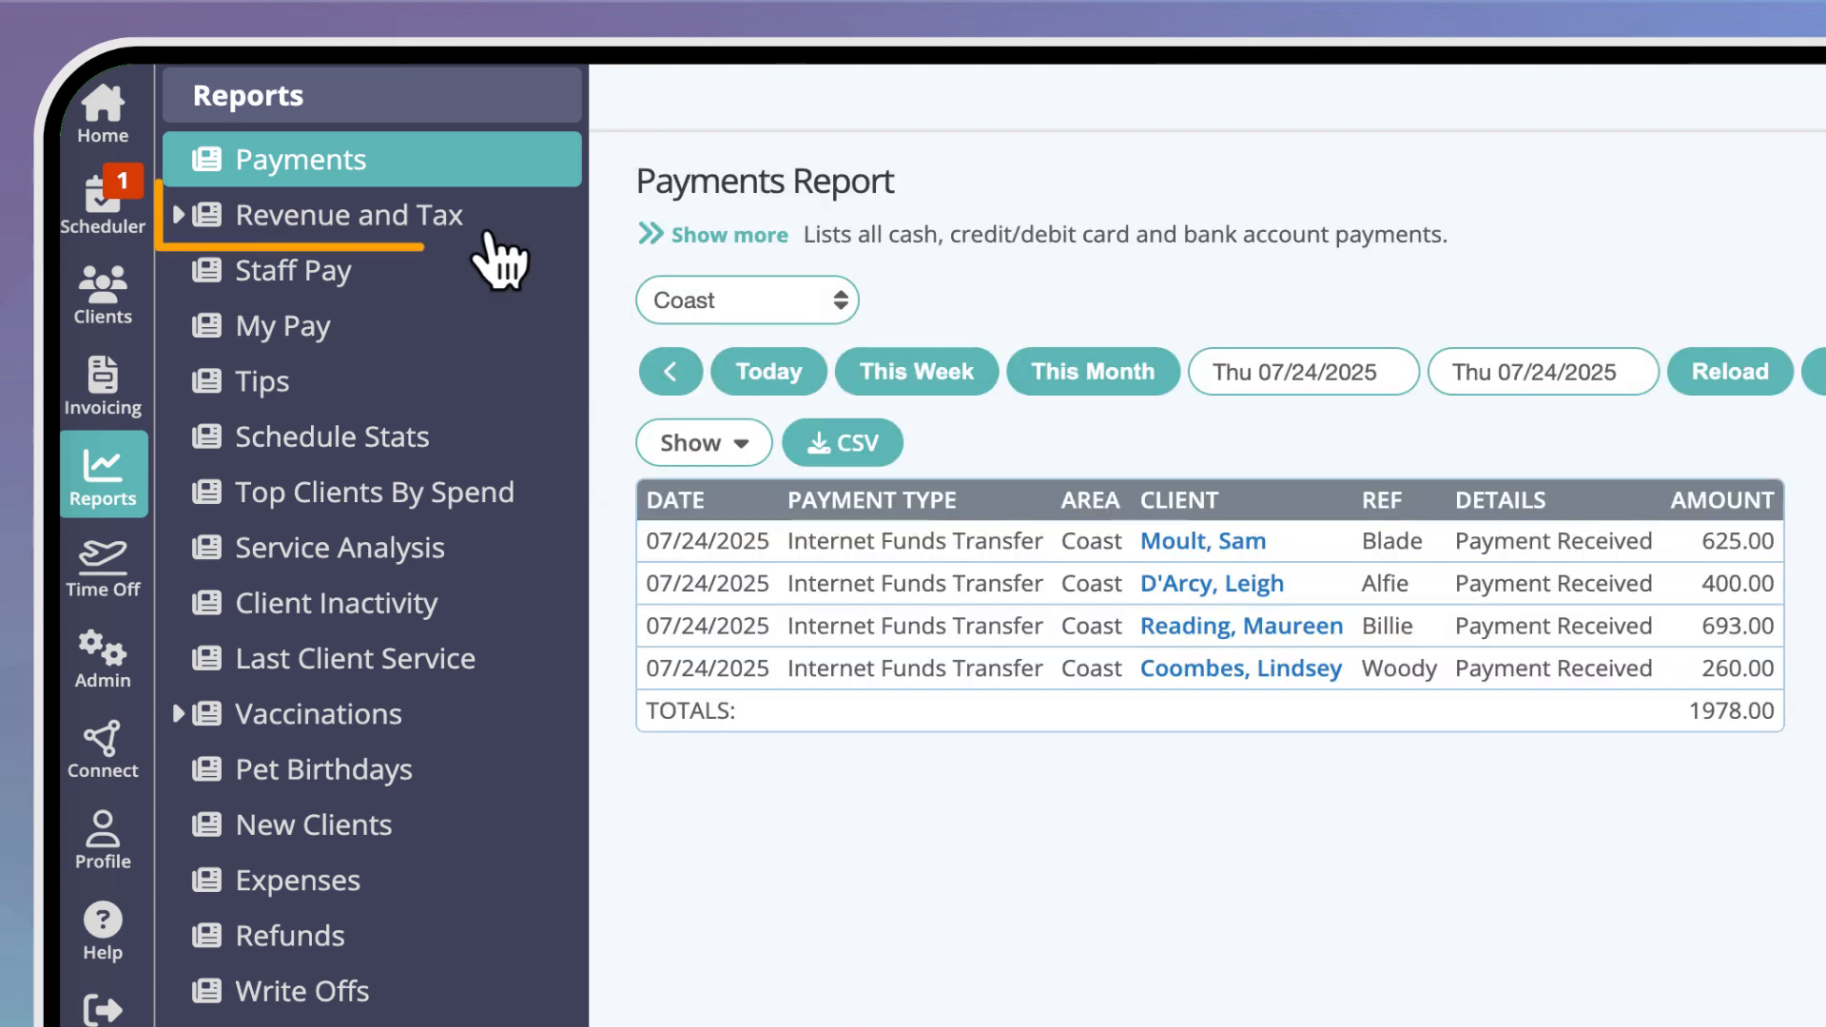
Show the Bills Delivered revenue report for the Coast client area only.
{"action": "left_click", "coordinate": [464, 220]}
{"action": "left_click", "coordinate": [781, 302]}
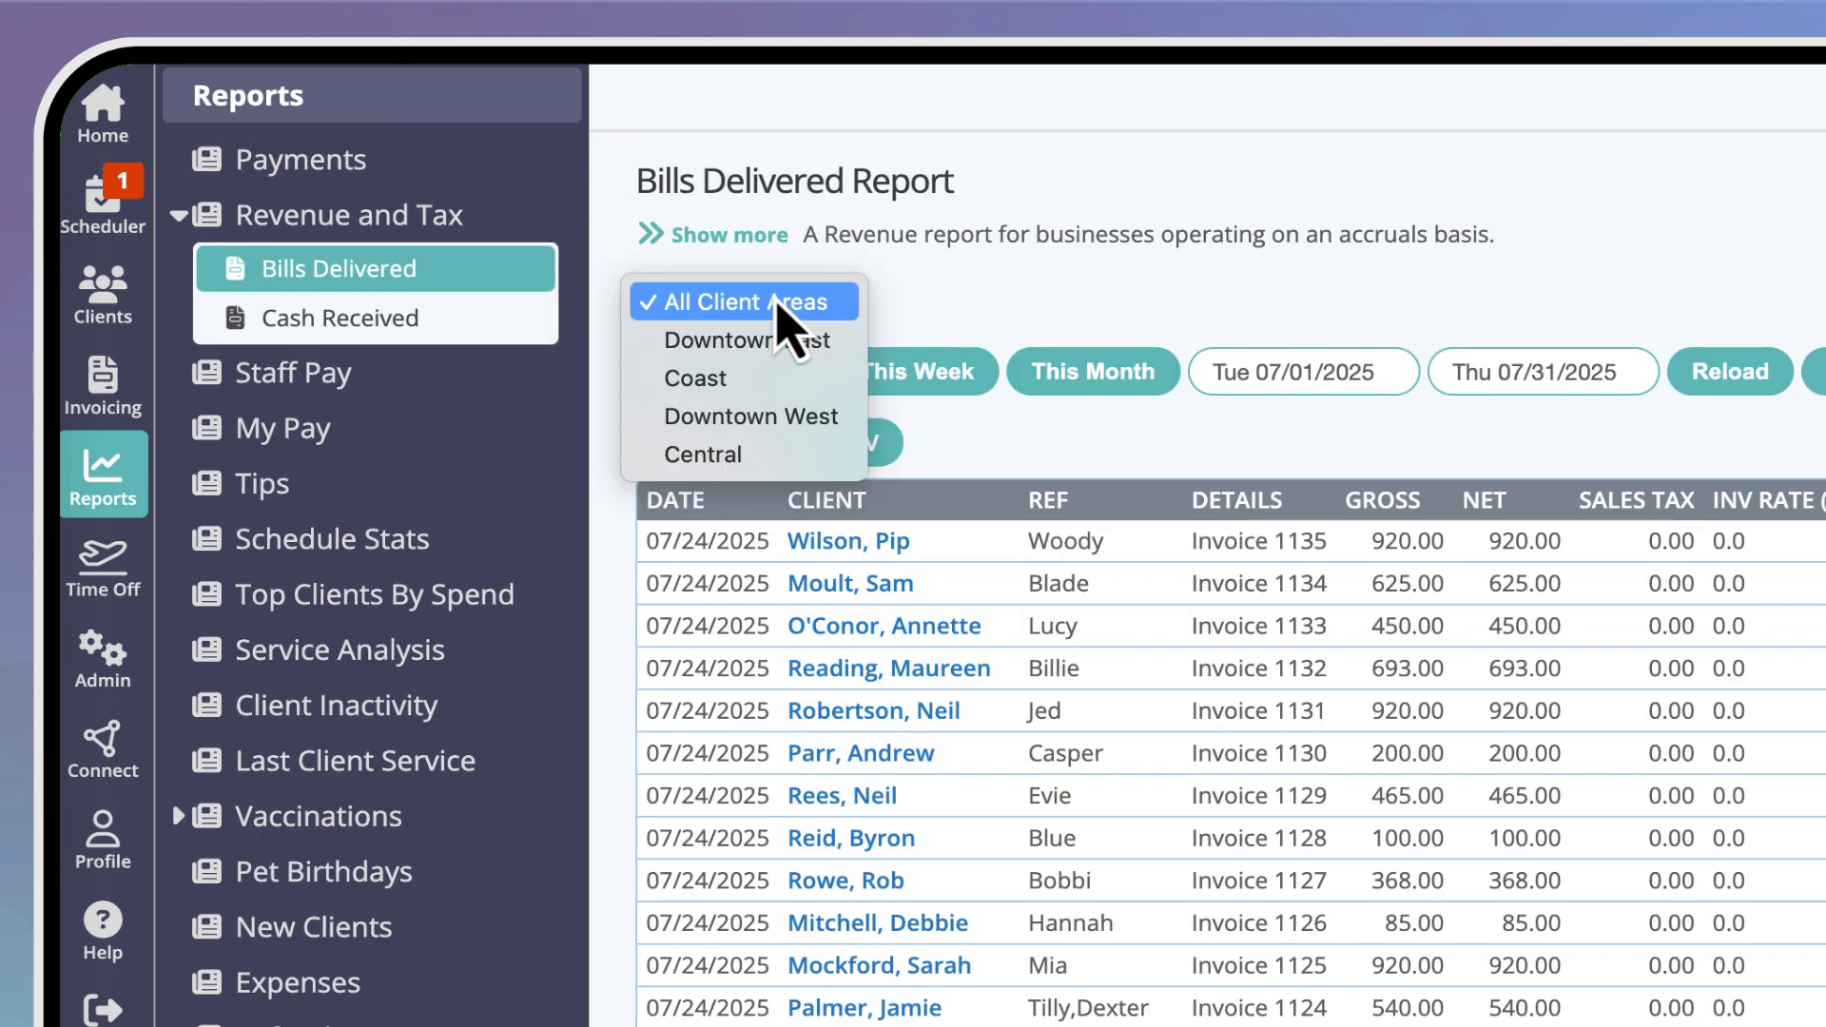
{"action": "left_click", "coordinate": [772, 385]}
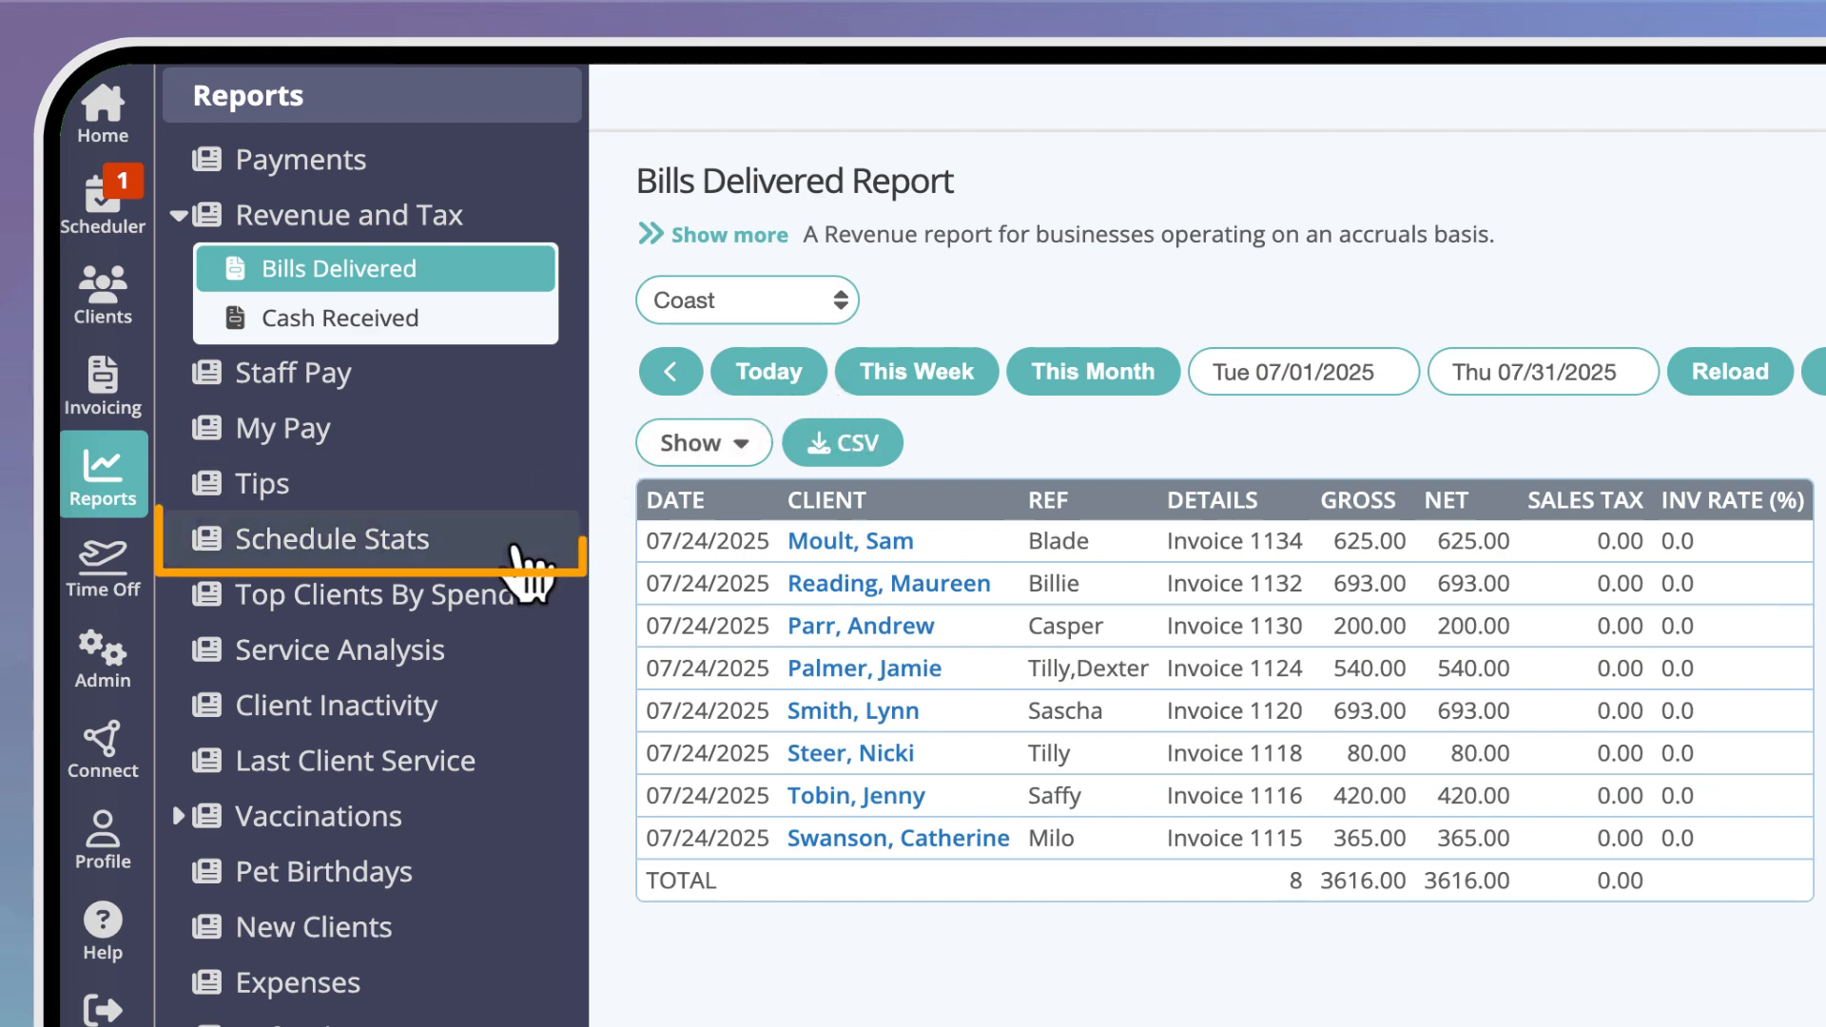
Open the Schedule Stats report and break the scheduled services down by client area.
{"action": "left_click", "coordinate": [489, 542]}
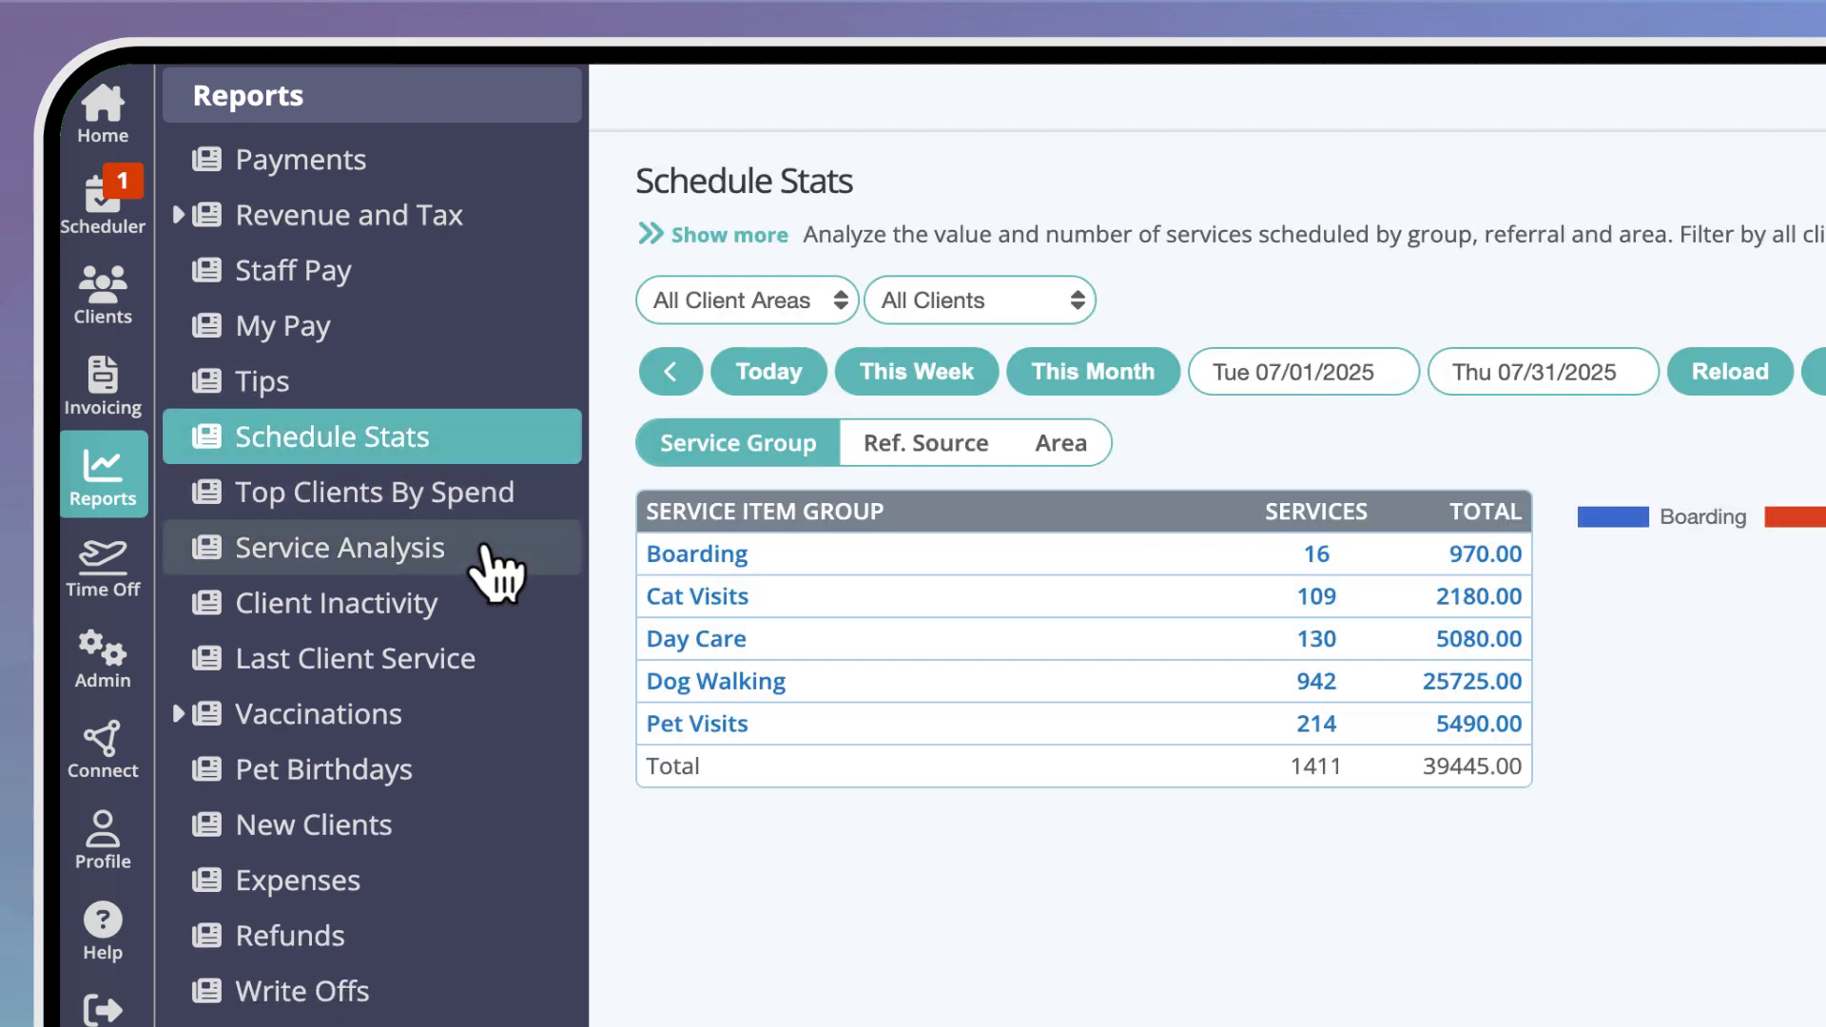
{"action": "left_click", "coordinate": [1081, 454]}
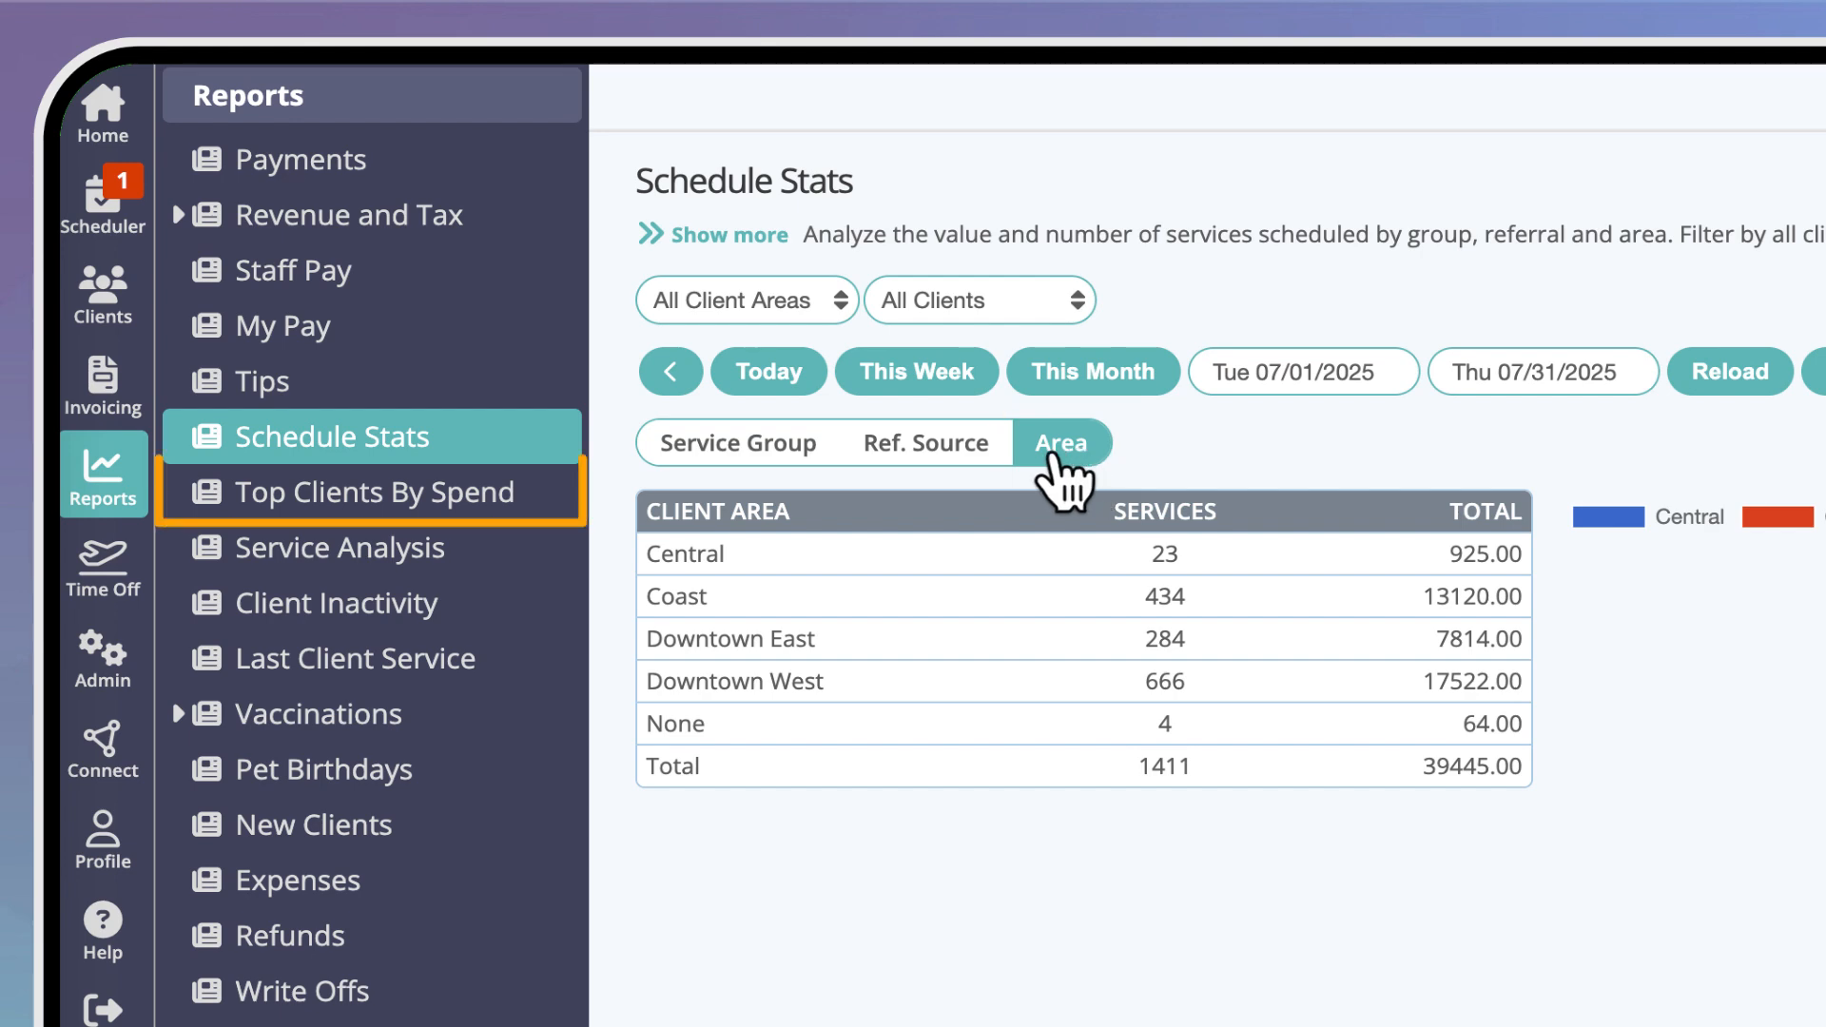
Show the Top Clients By Spend report for the Coast client area only.
{"action": "left_click", "coordinate": [500, 492]}
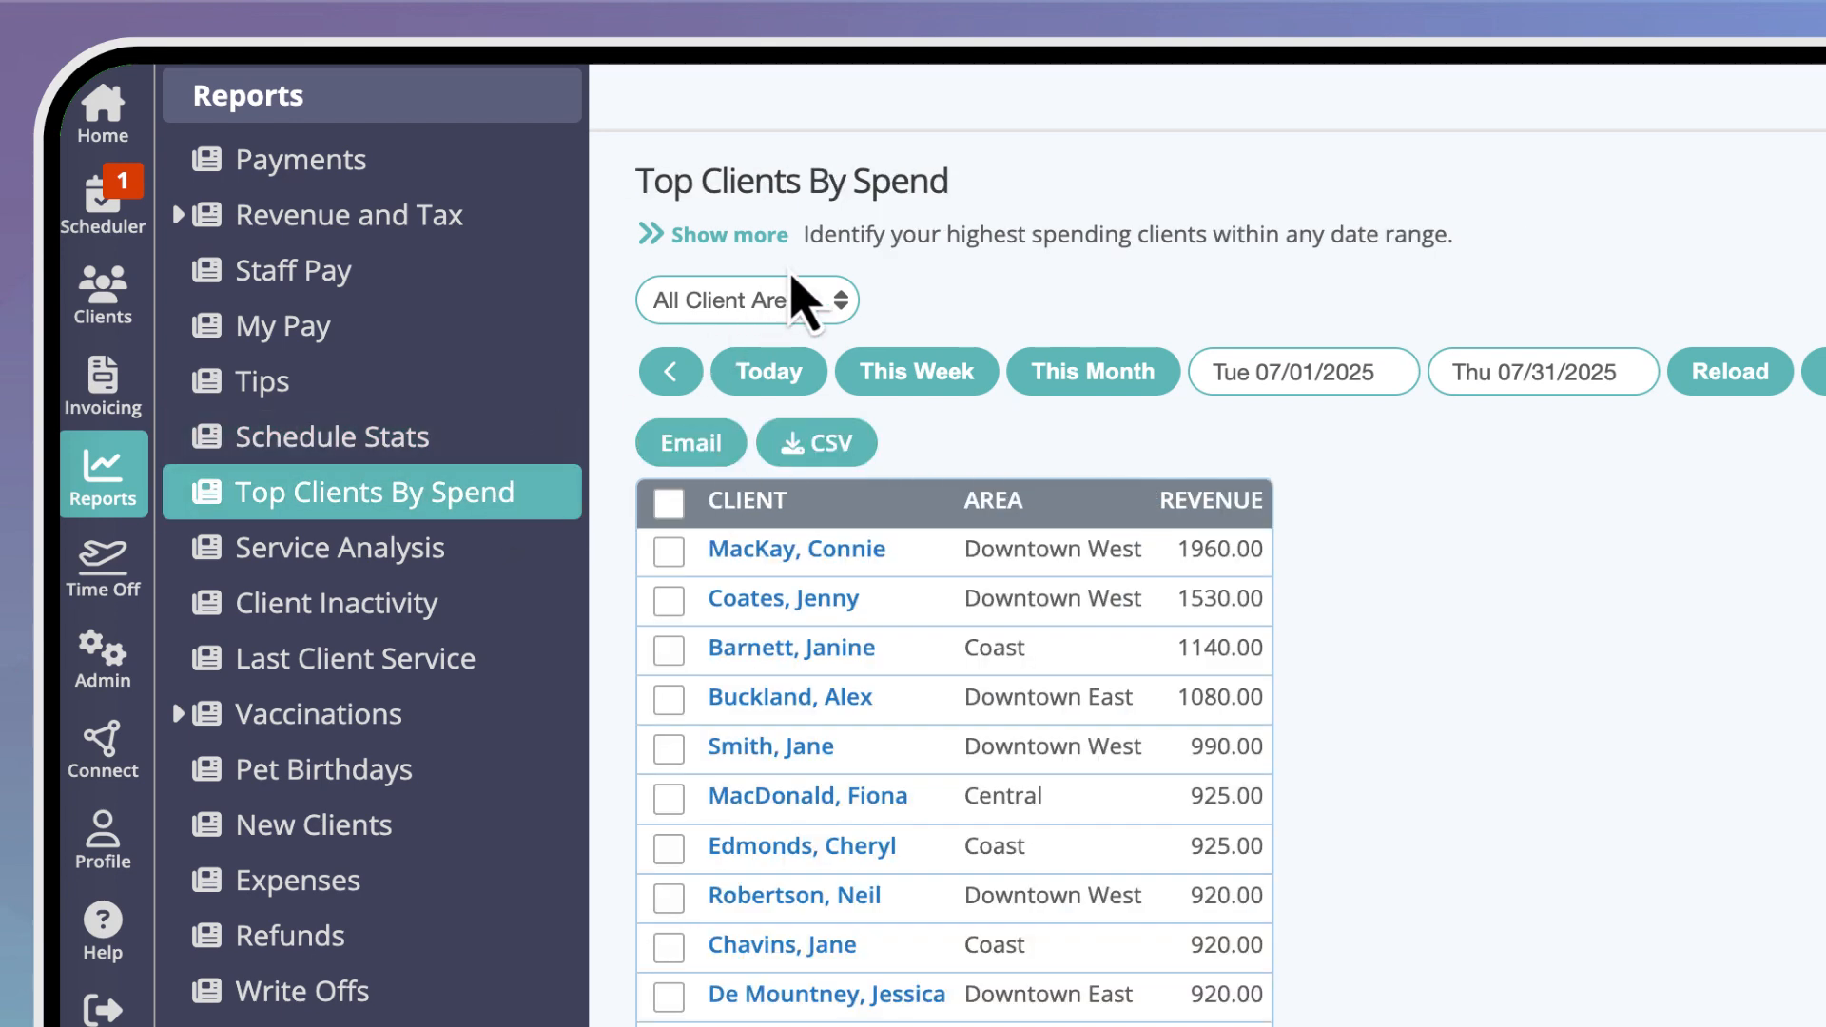
{"action": "left_click", "coordinate": [808, 300]}
{"action": "left_click", "coordinate": [803, 380]}
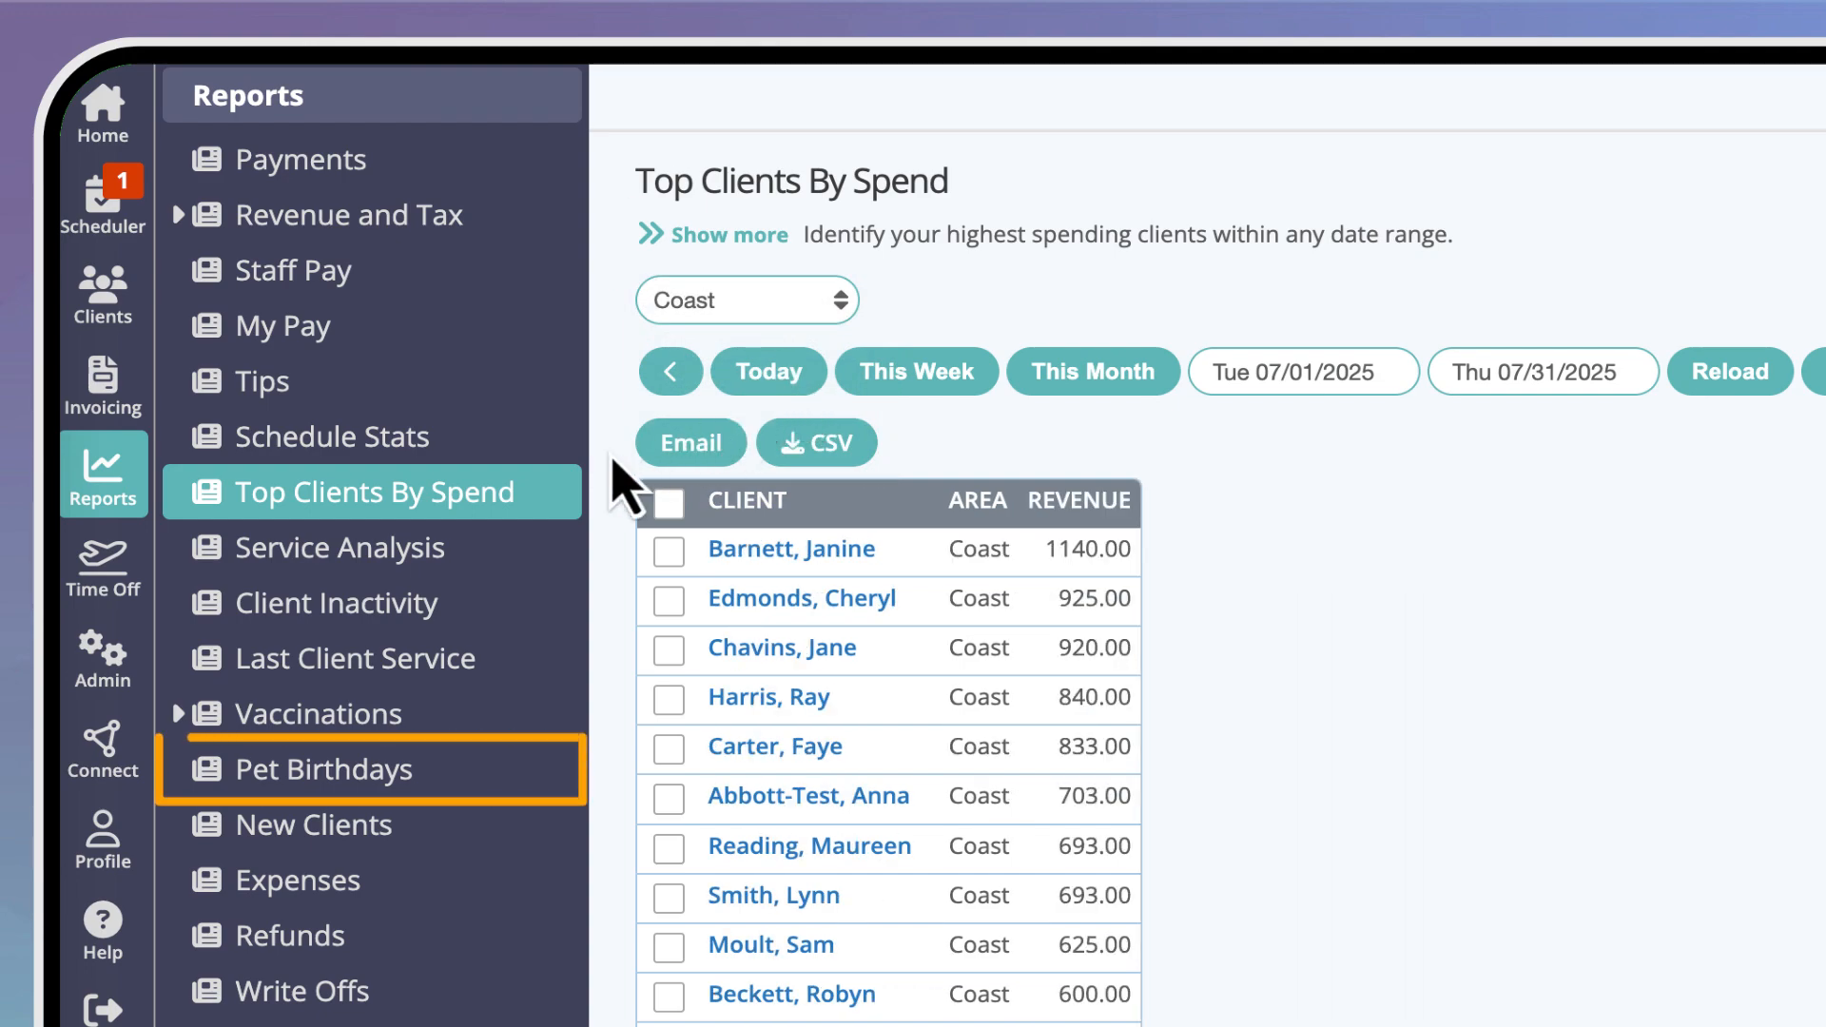
Show the Pet Birthdays report for the Coast client area only.
{"action": "left_click", "coordinate": [399, 768]}
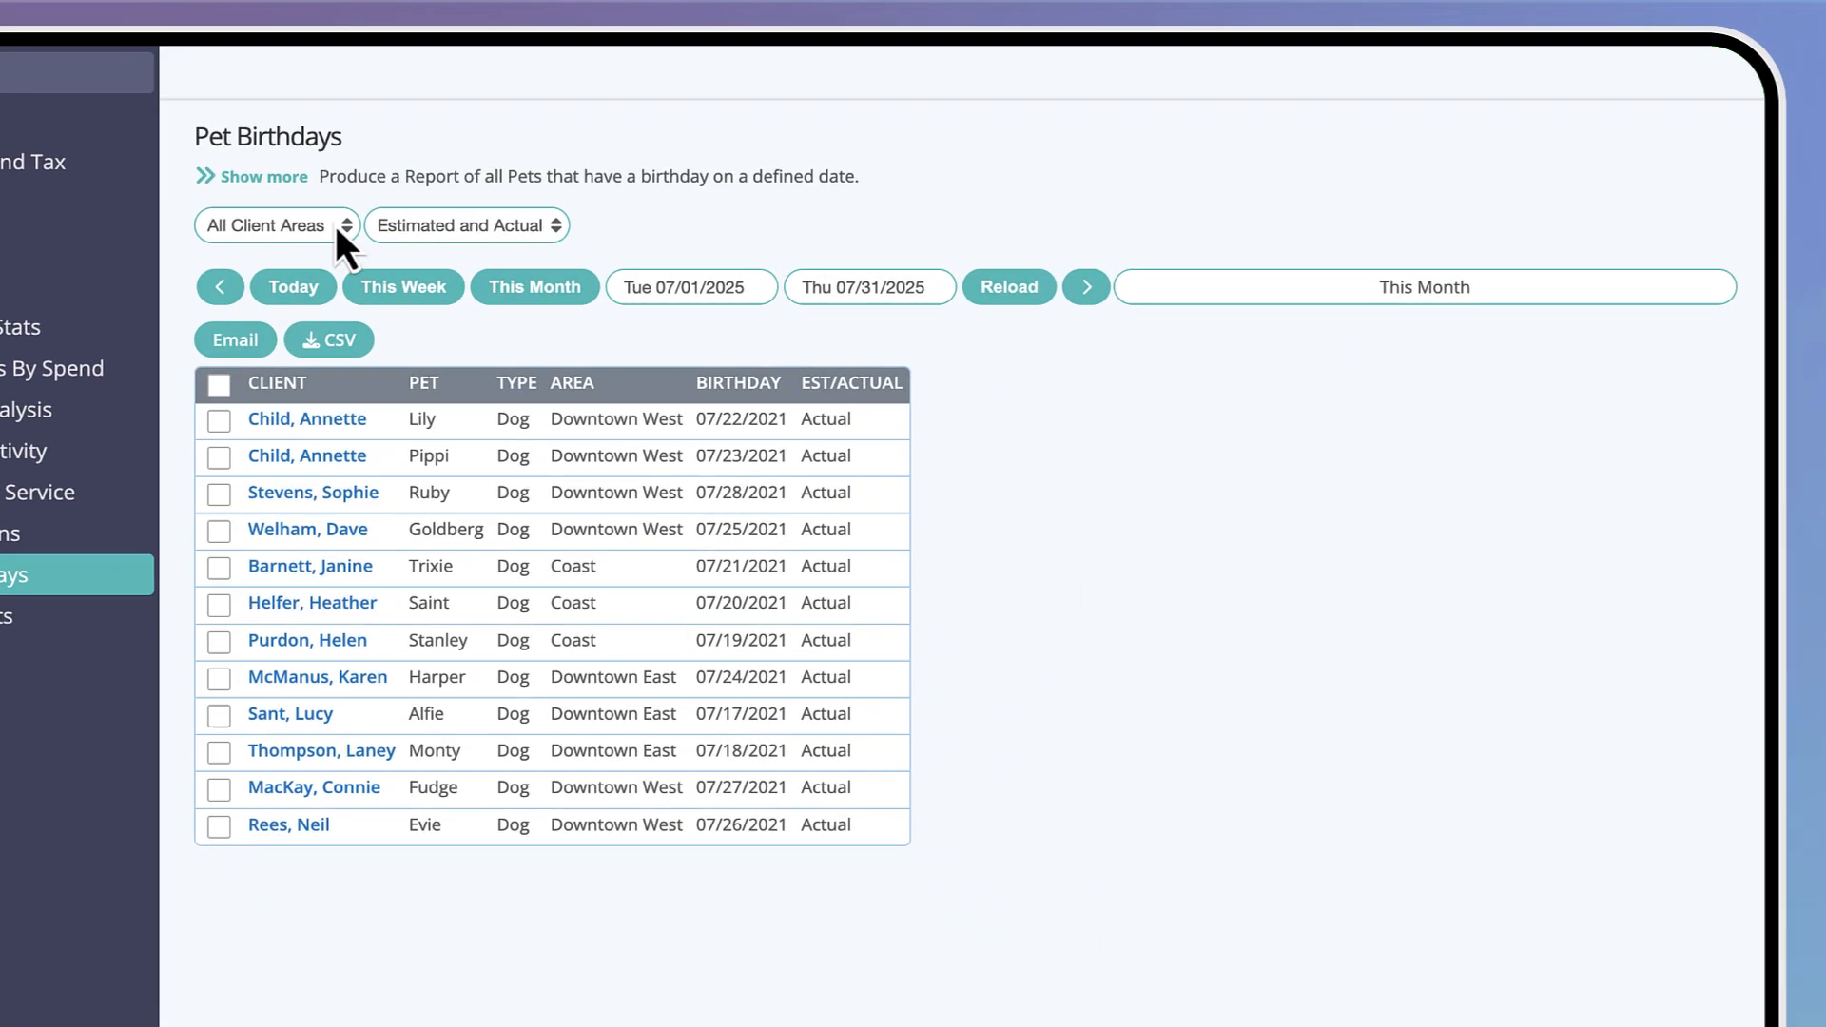
{"action": "left_click", "coordinate": [814, 303]}
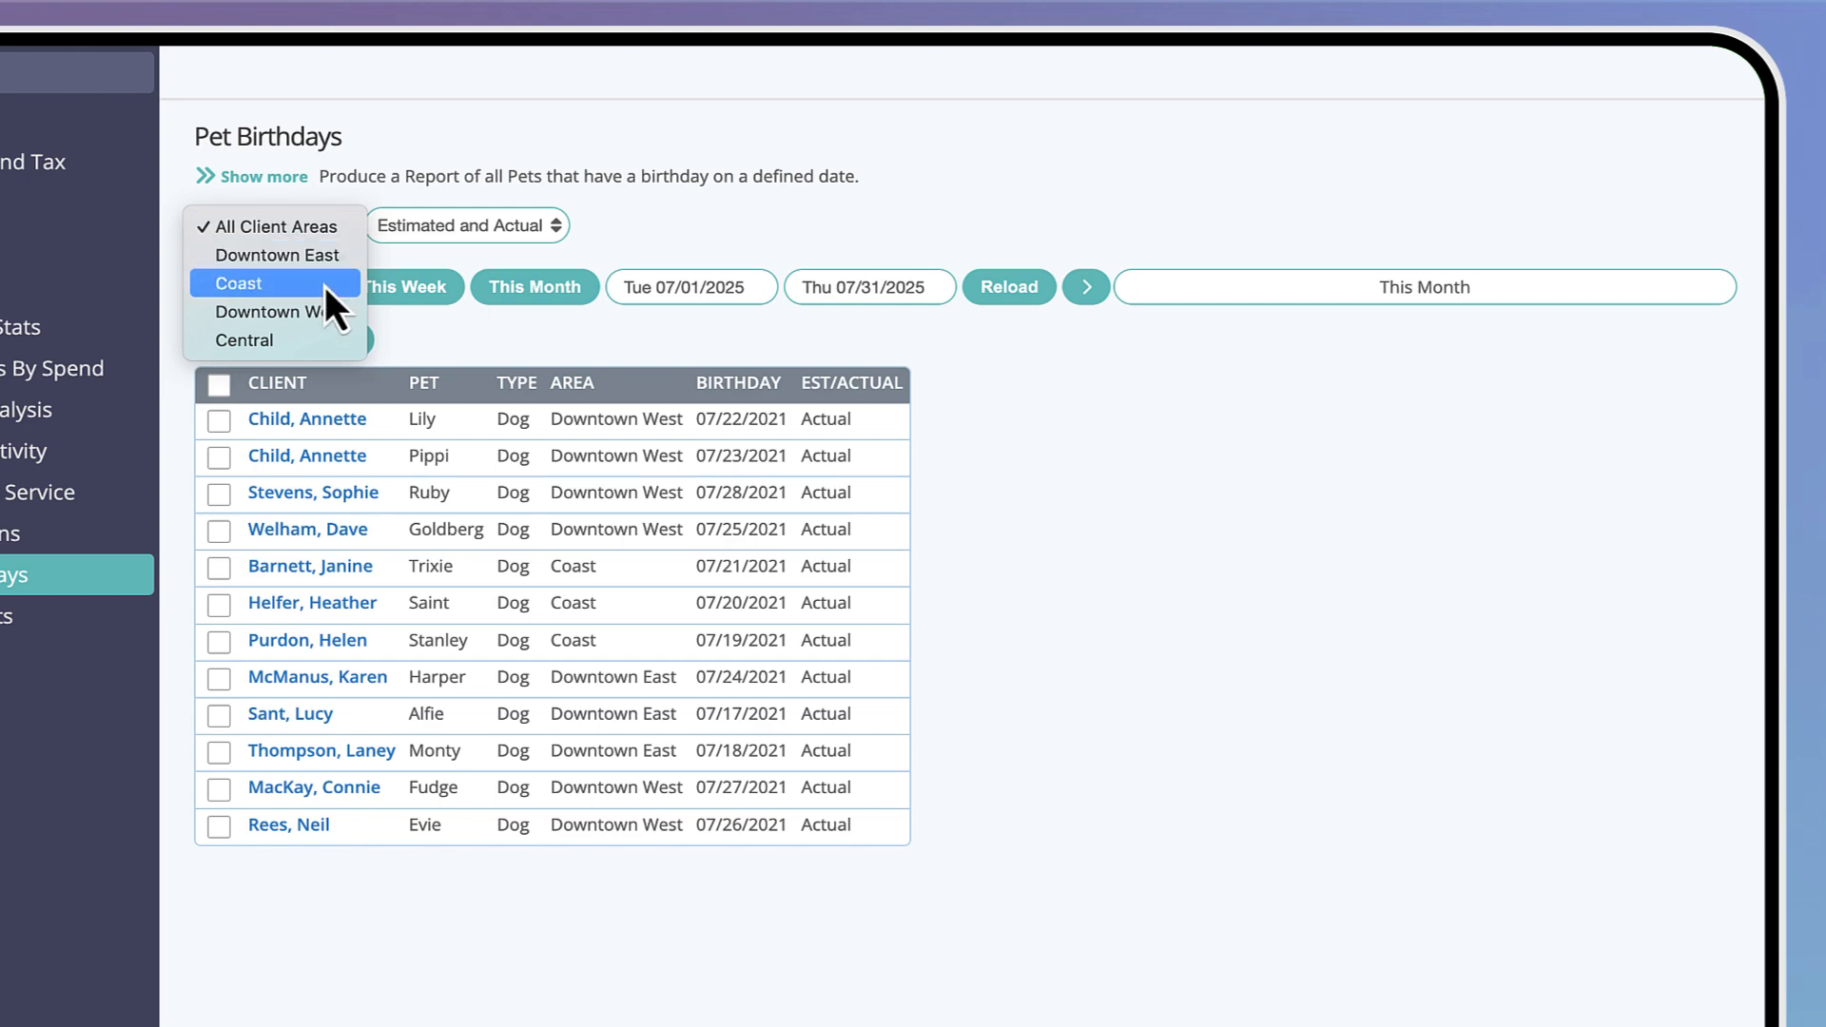
{"action": "left_click", "coordinate": [323, 284]}
Select all clients listed in the Pet Birthdays report and prepare an email to them using the Pet Birthday template.
{"action": "left_click", "coordinate": [216, 390]}
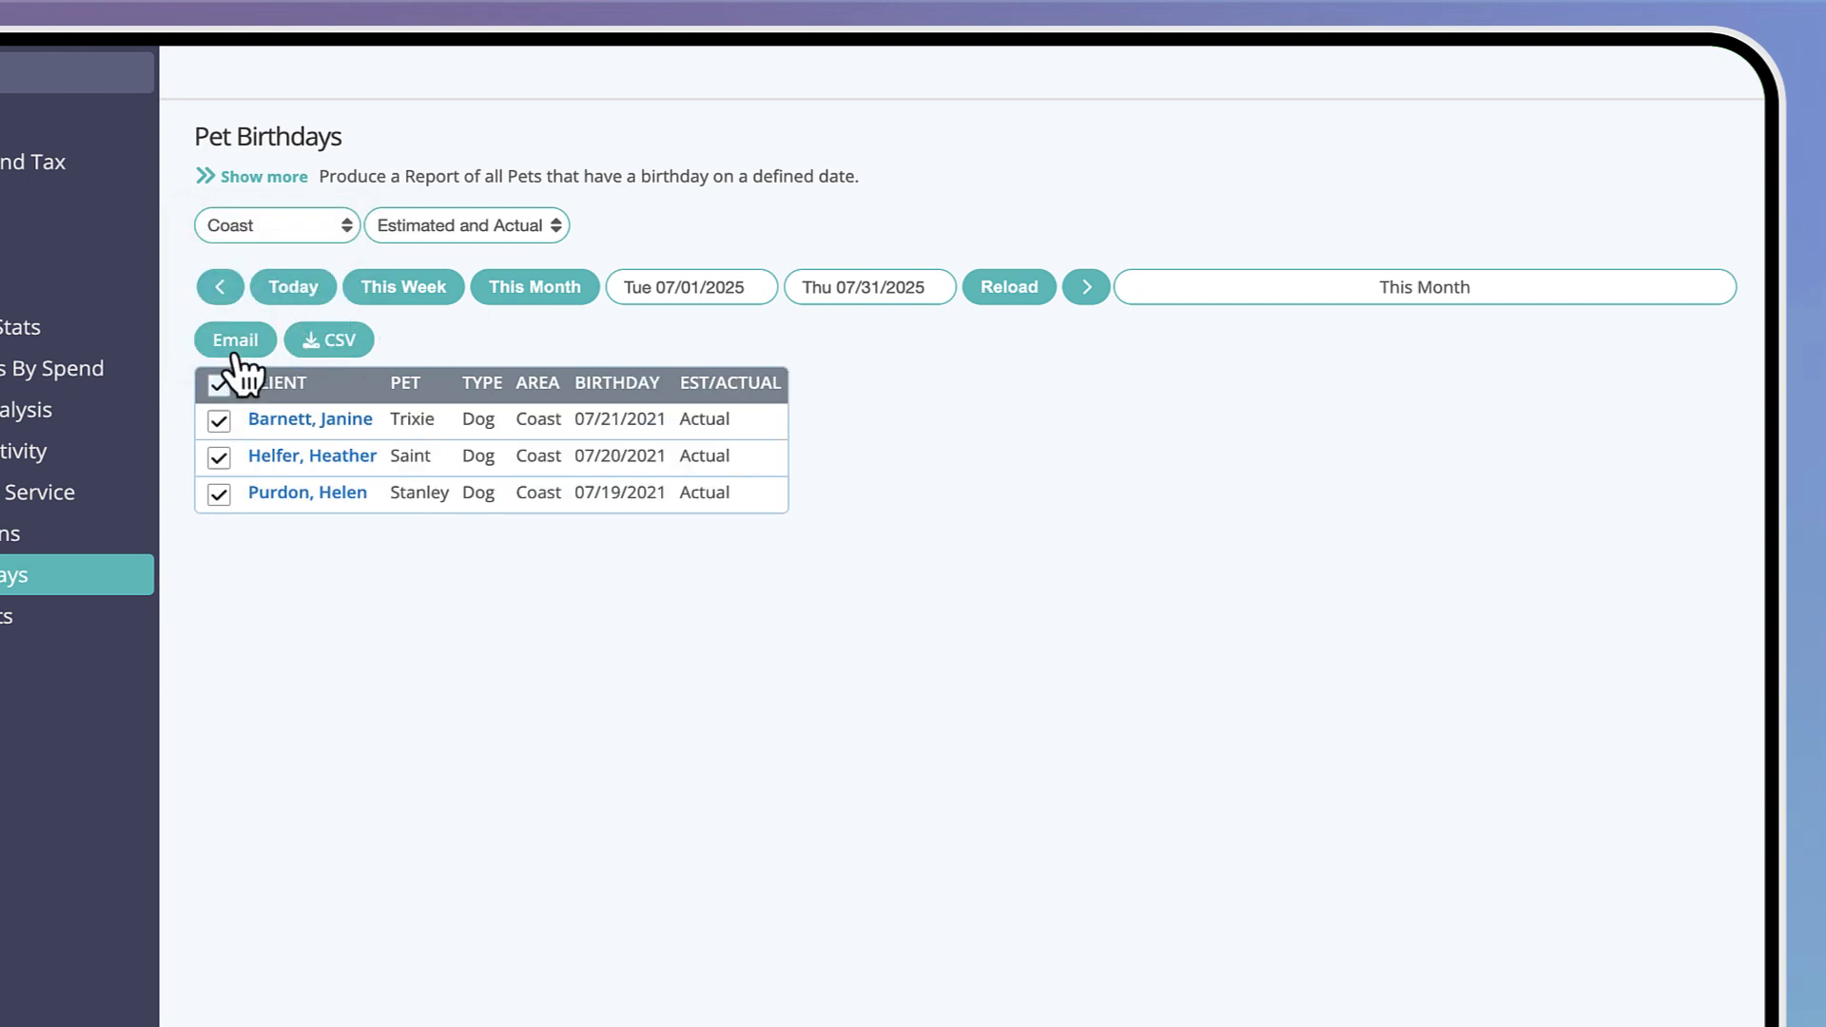
{"action": "left_click", "coordinate": [236, 341]}
{"action": "left_click", "coordinate": [957, 198]}
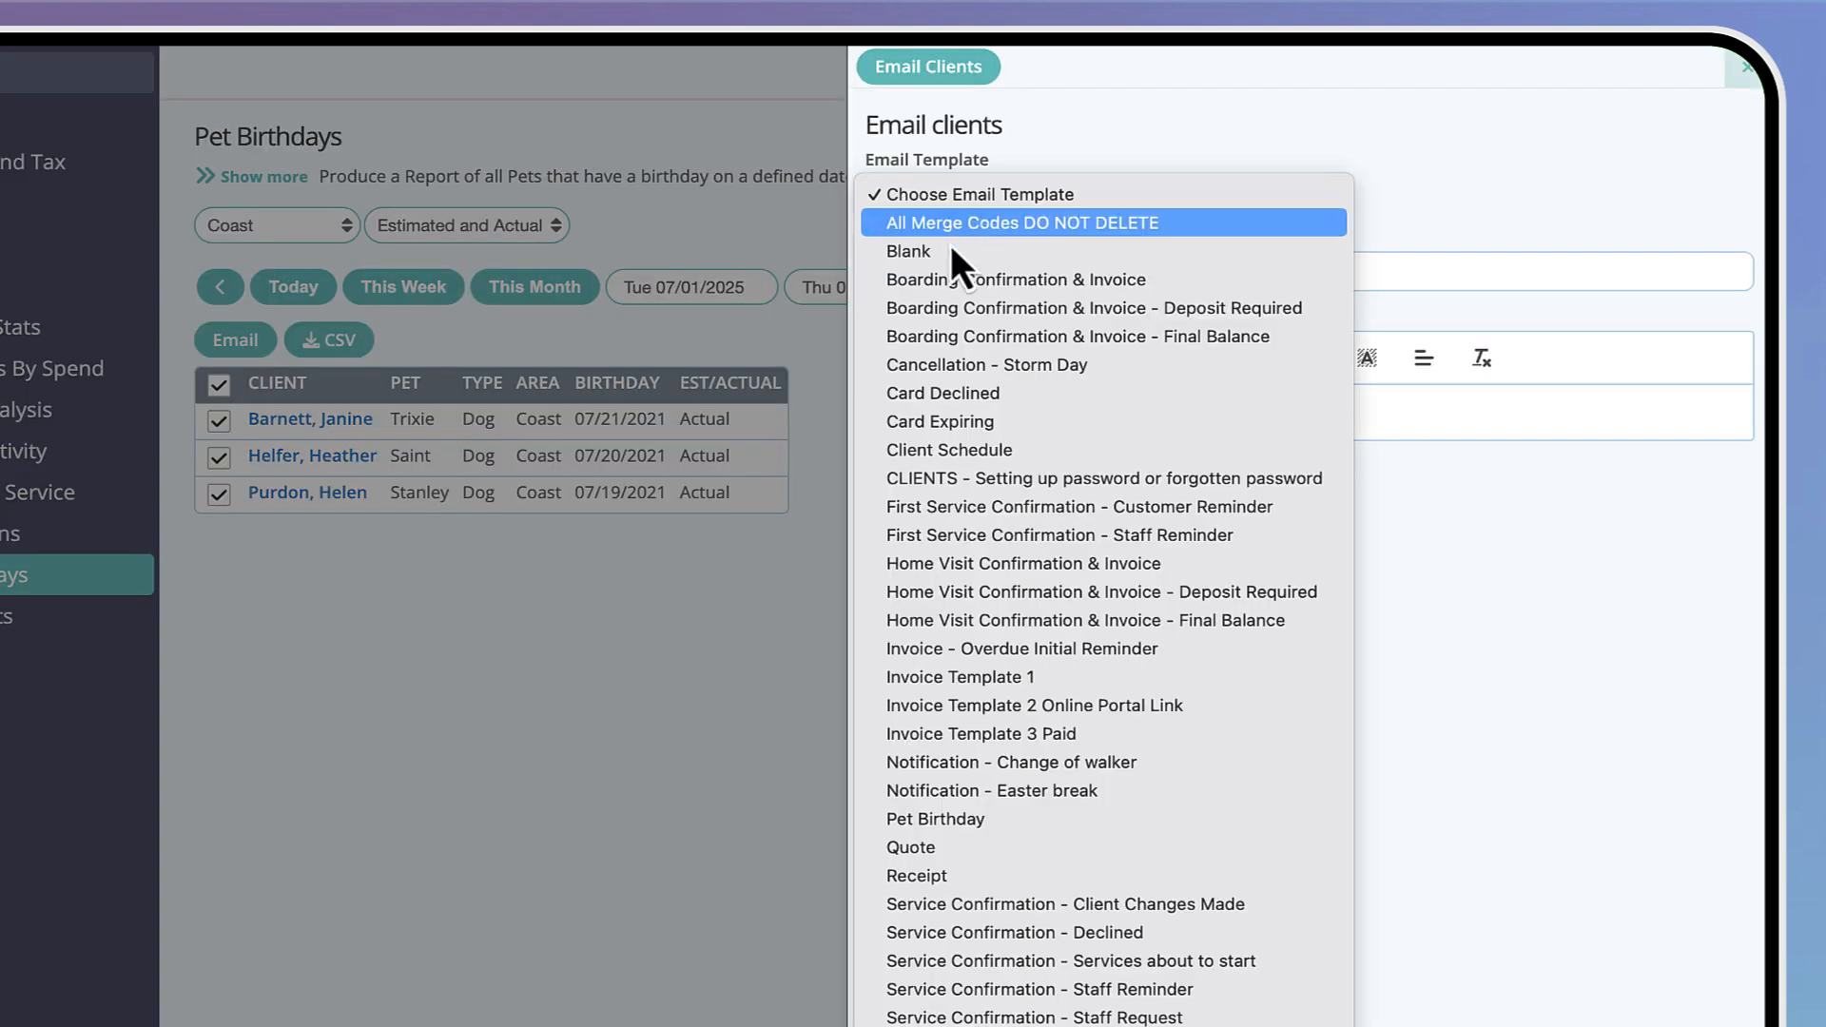
{"action": "left_click", "coordinate": [1217, 819]}
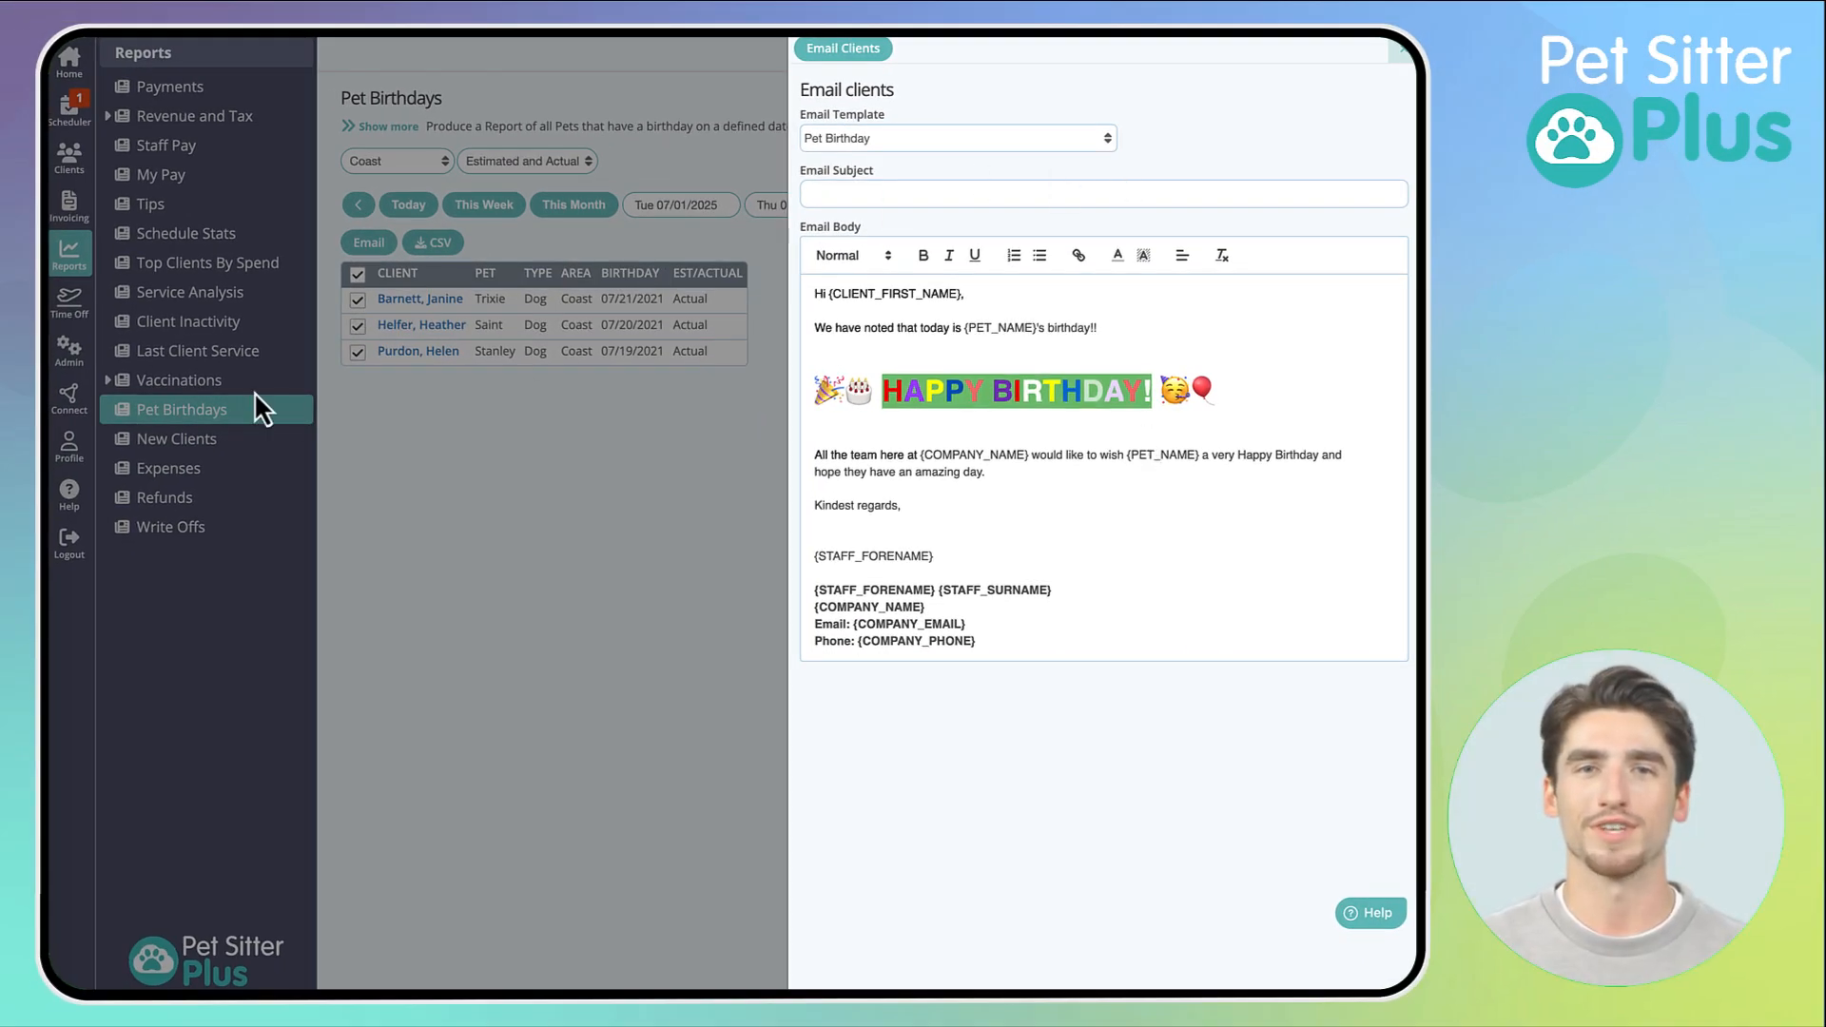
Show the Schedule Stats by service group for the Downtown East client area, followed by Downtown West.
{"action": "left_click", "coordinate": [232, 237]}
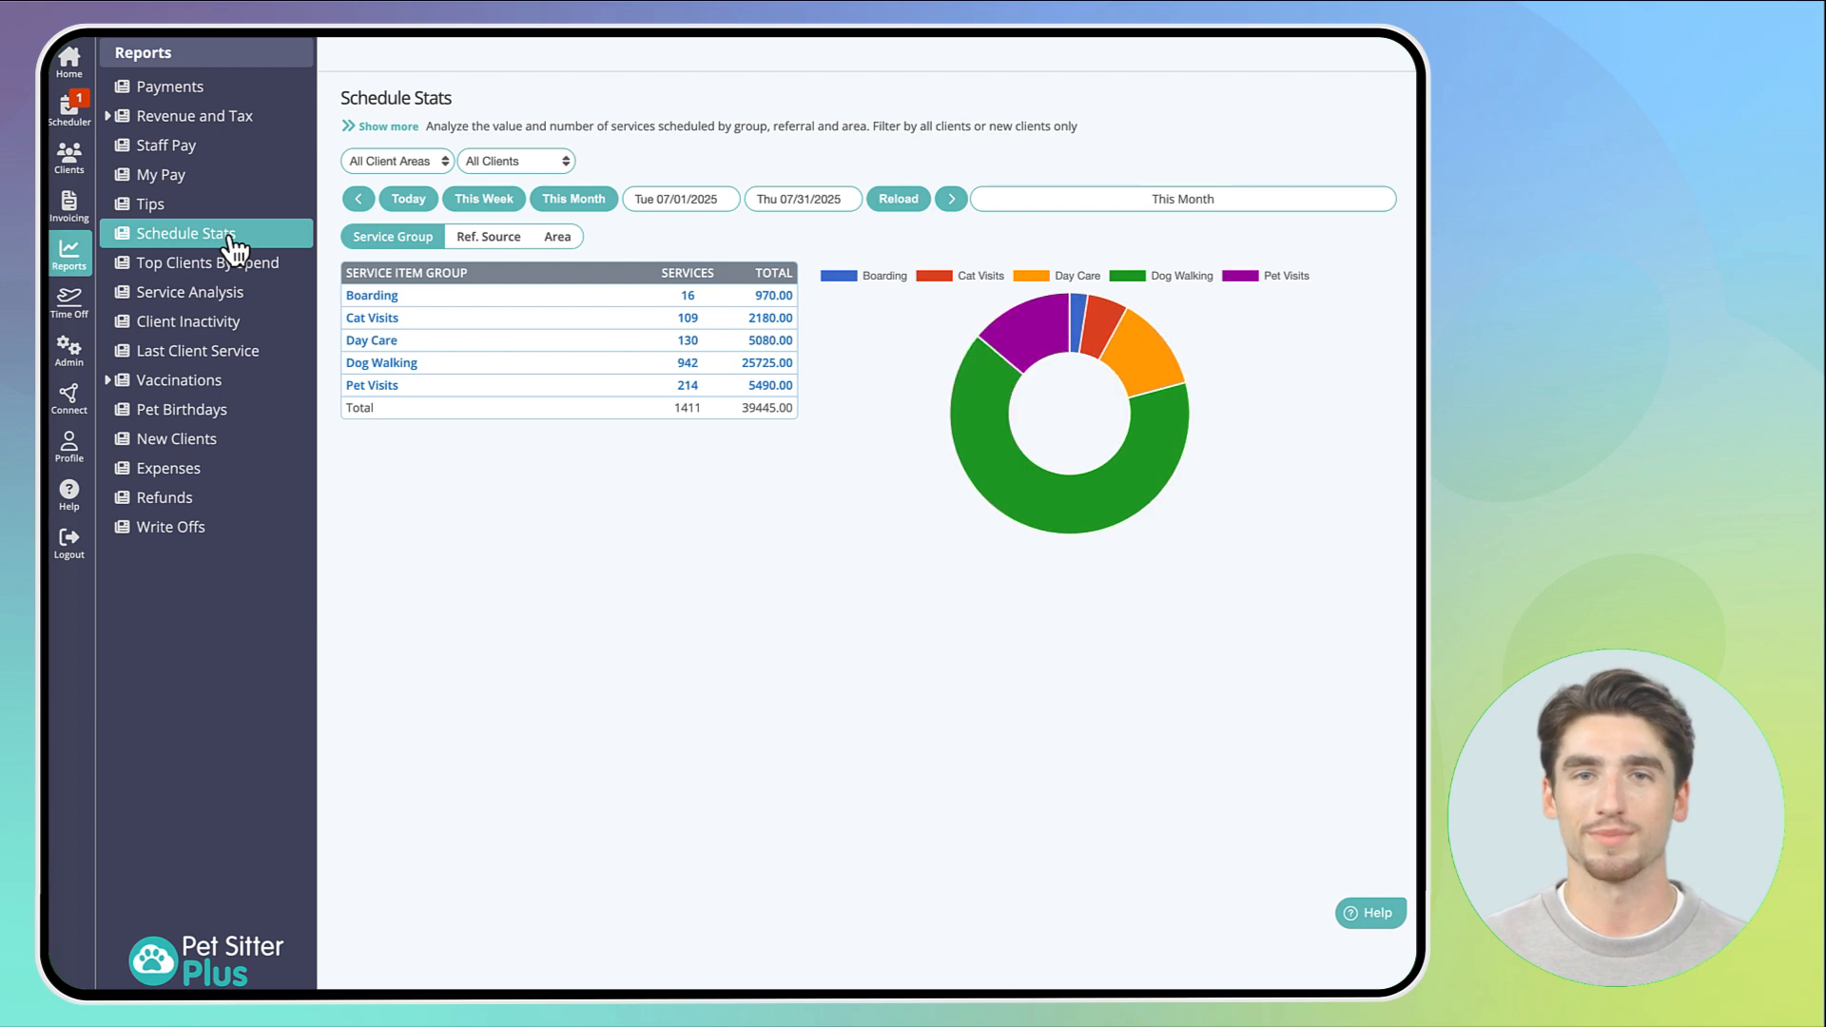
{"action": "left_click", "coordinate": [392, 161]}
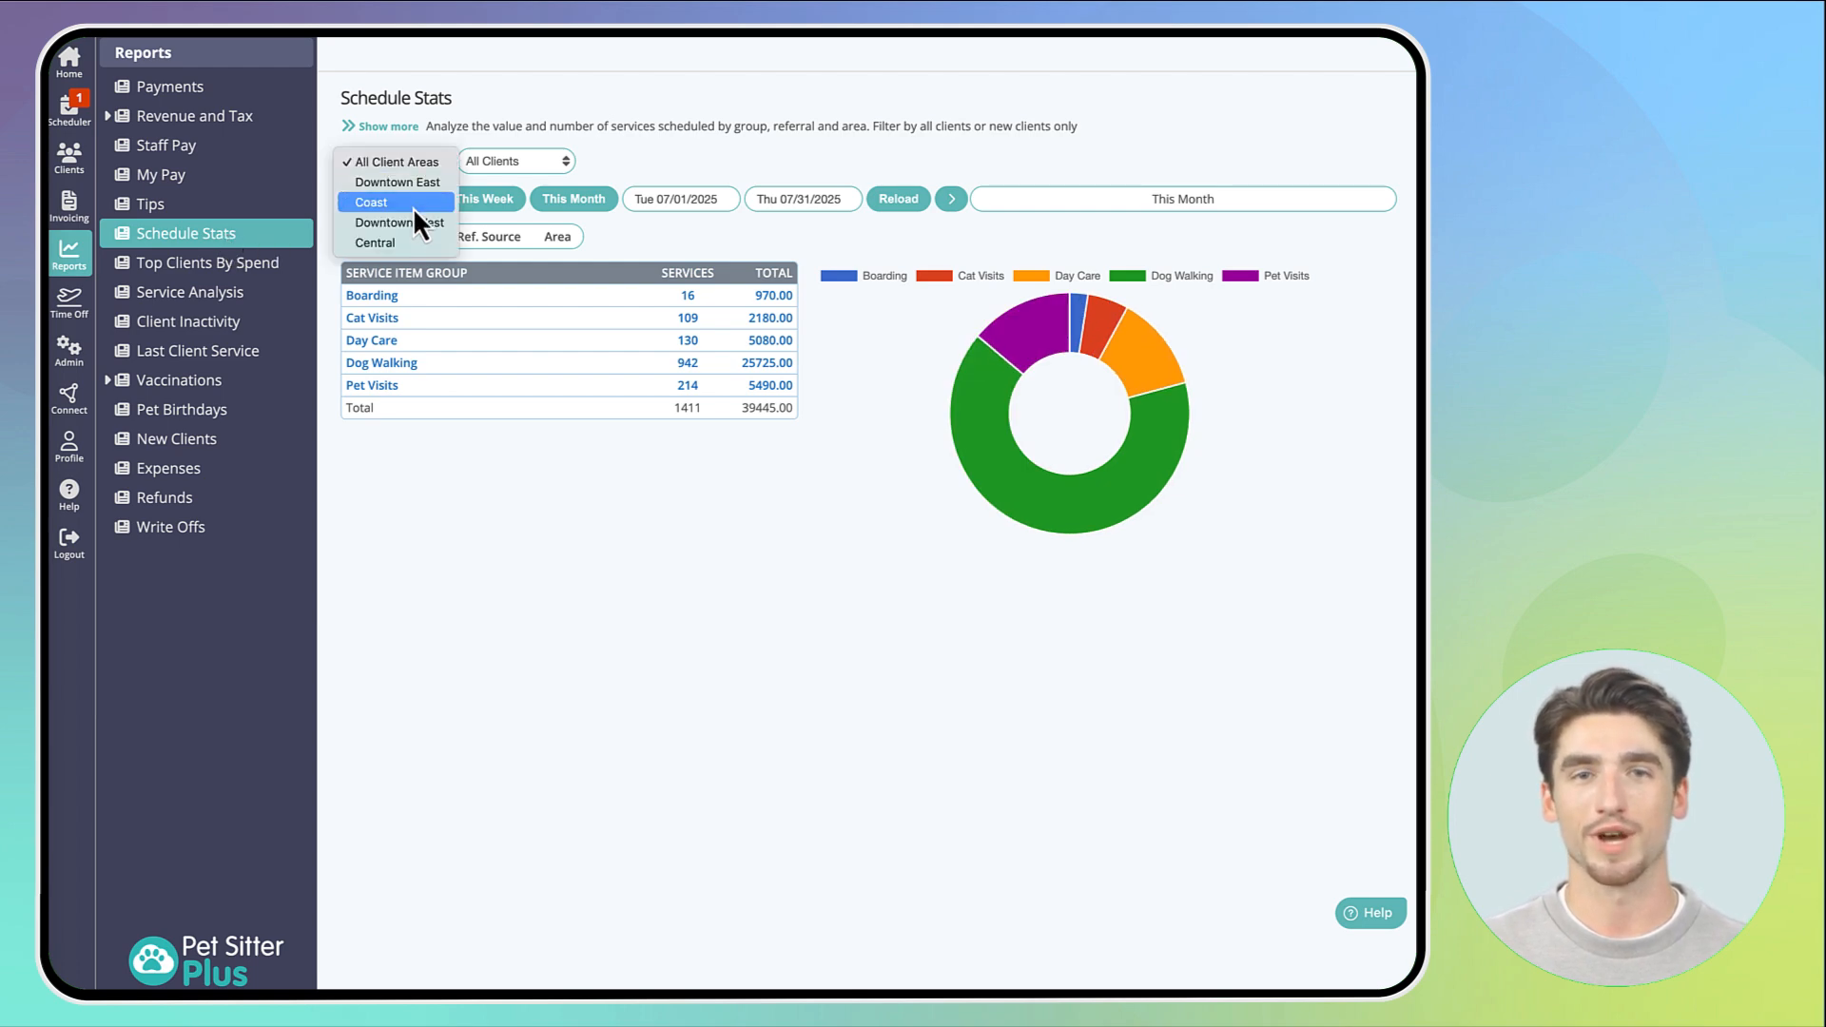
{"action": "left_click", "coordinate": [412, 203]}
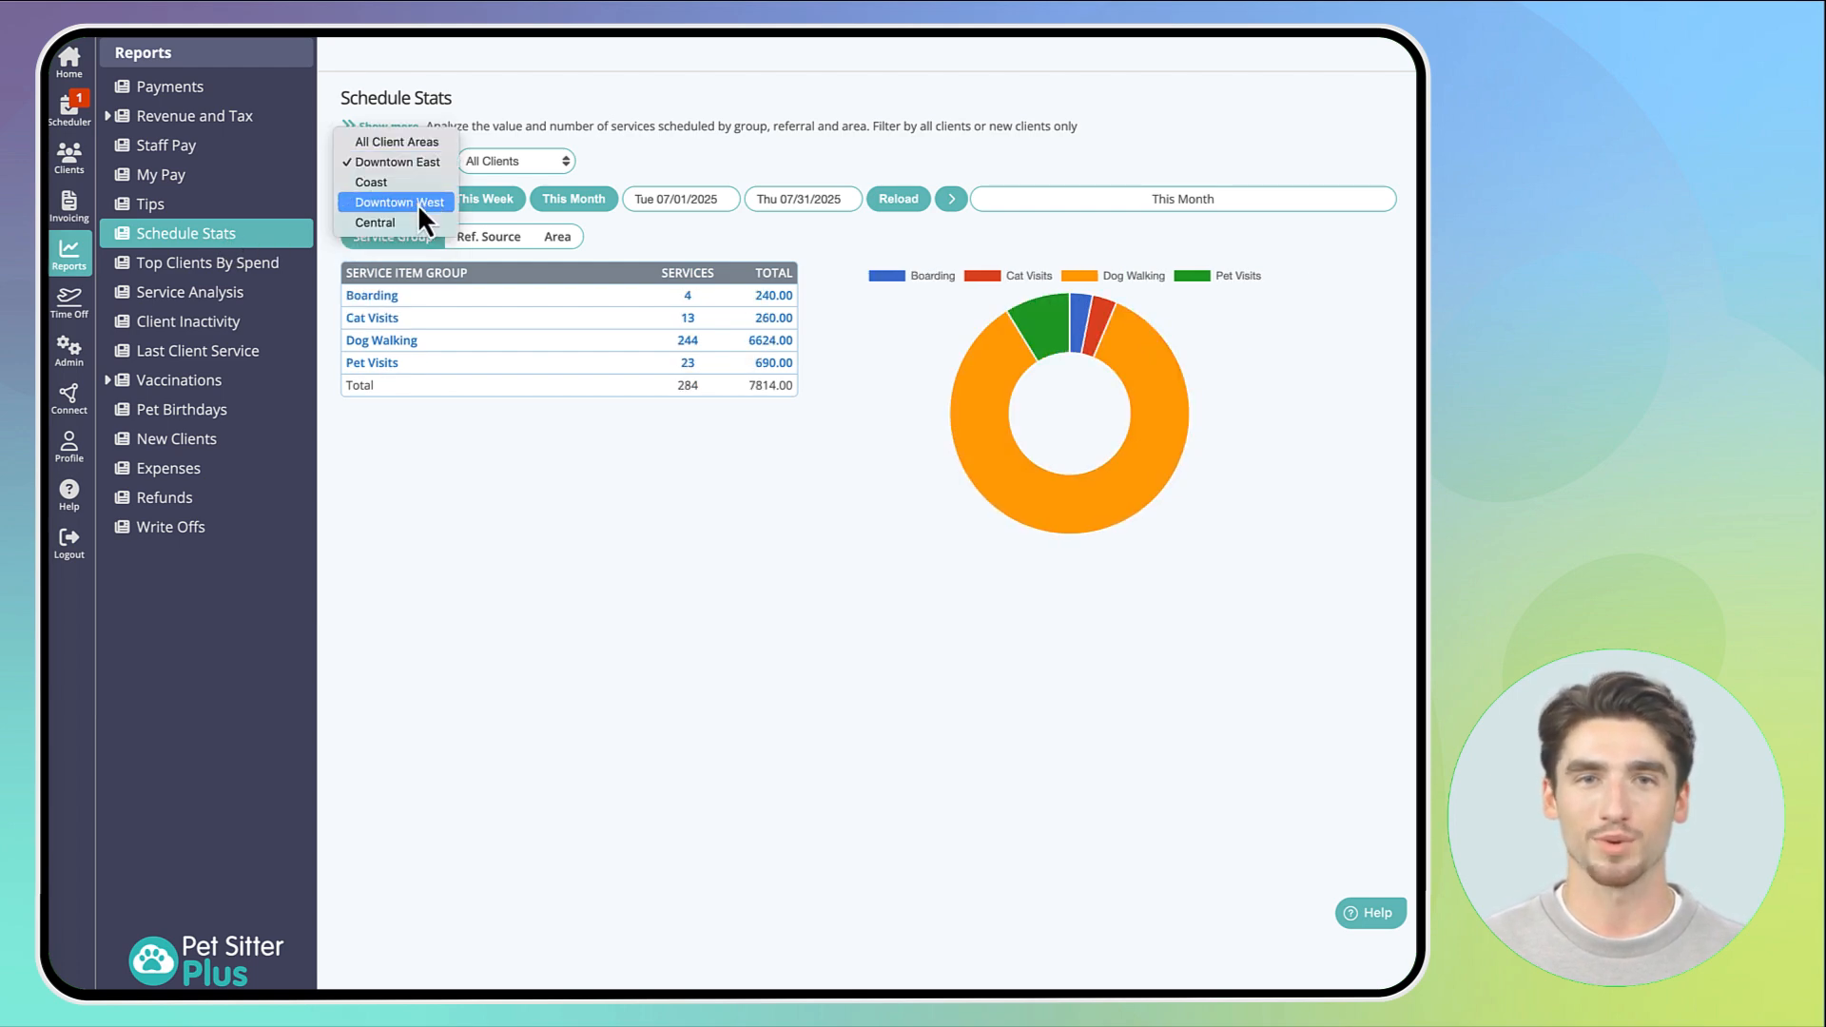
{"action": "left_click", "coordinate": [418, 204]}
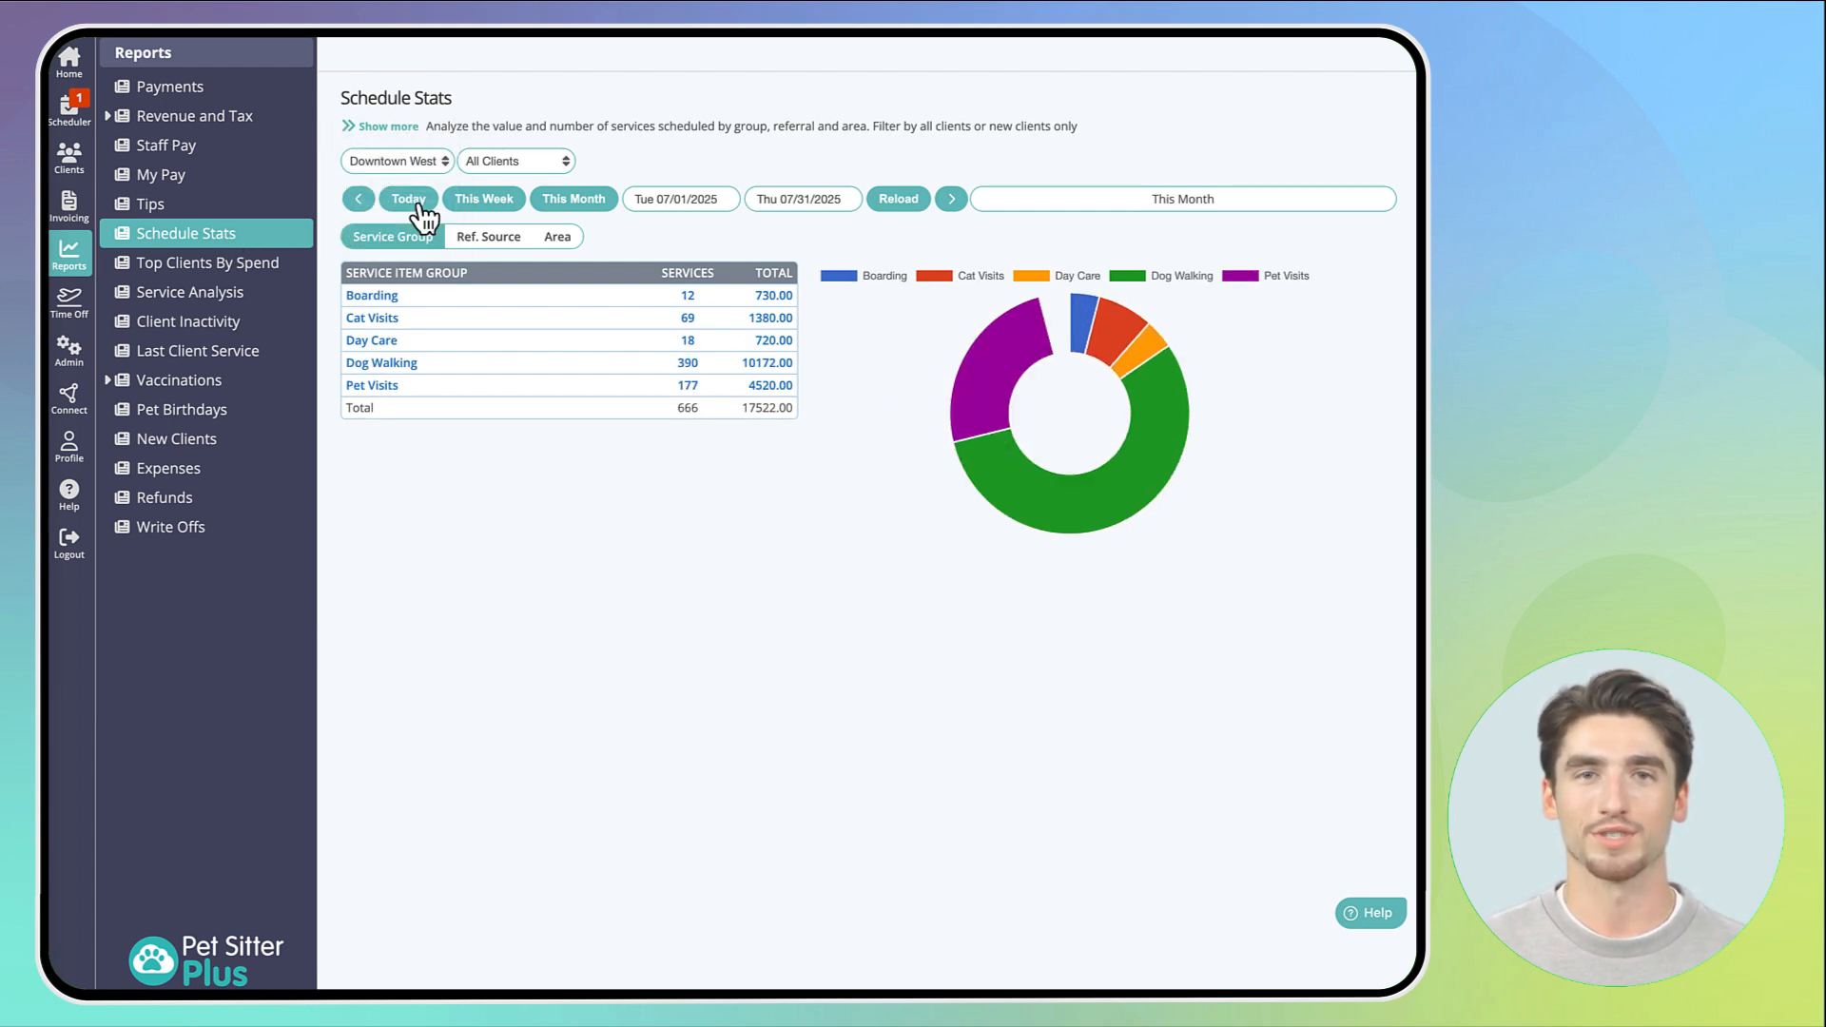